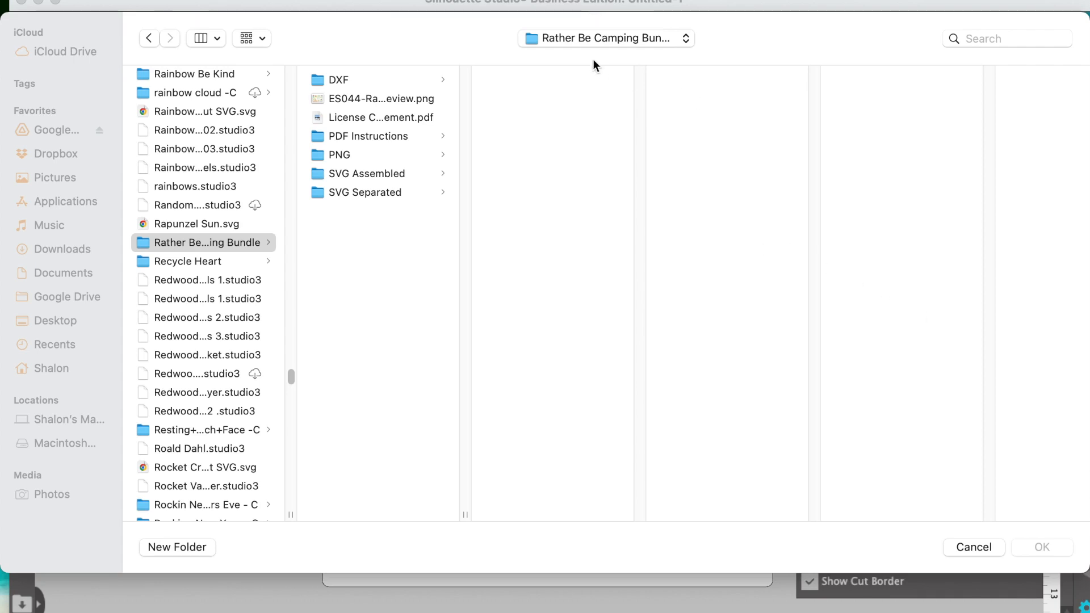
Choose Mountains_Assembled SVG.svg from the Rather Be Camping bundle's SVG Assembled folder and bring it into the design.
{"action": "left_click", "coordinate": [389, 176]}
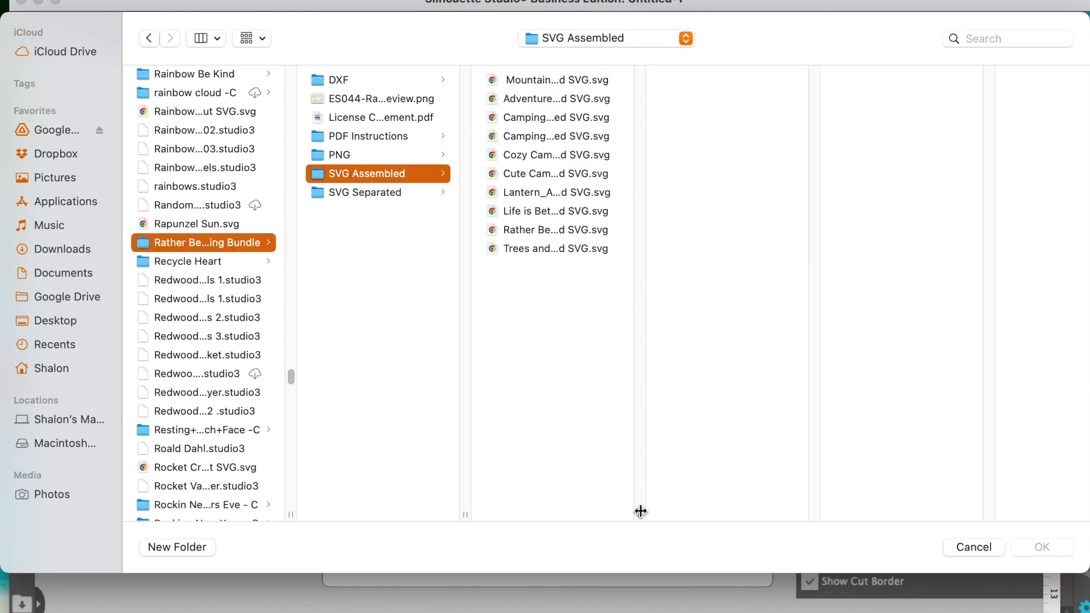
{"action": "left_click_drag", "start_coordinate": [641, 511], "coordinate": [768, 514]}
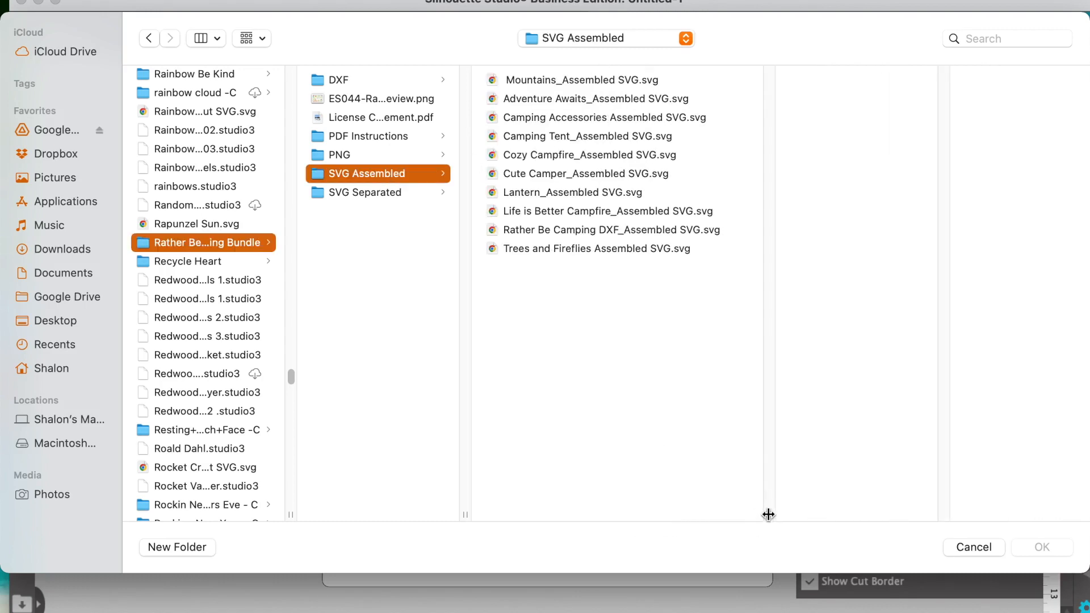
{"action": "left_click", "coordinate": [686, 77]}
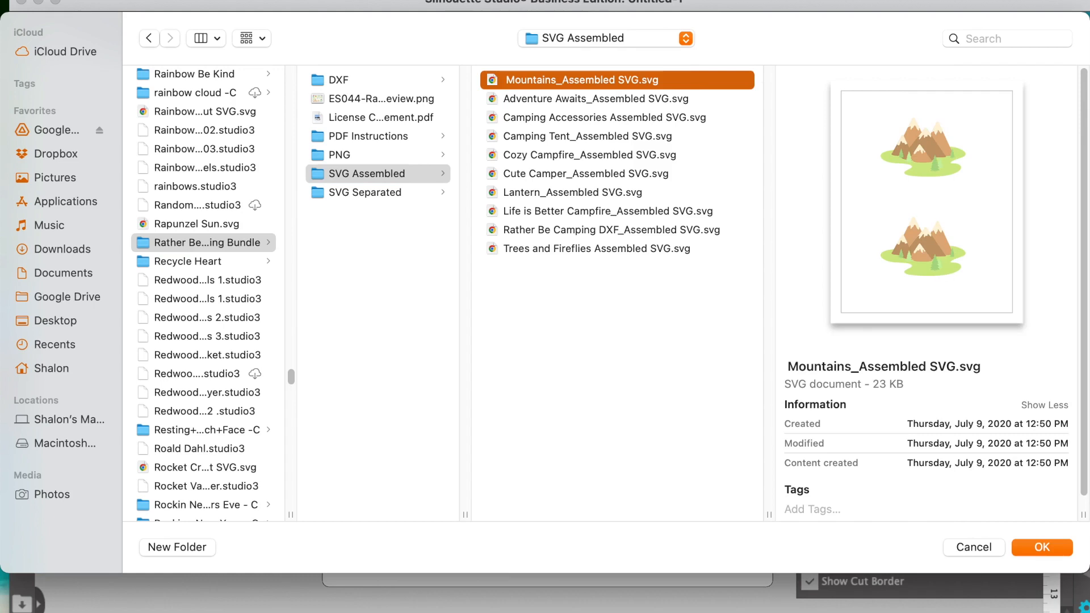
{"action": "left_click", "coordinate": [1041, 546]}
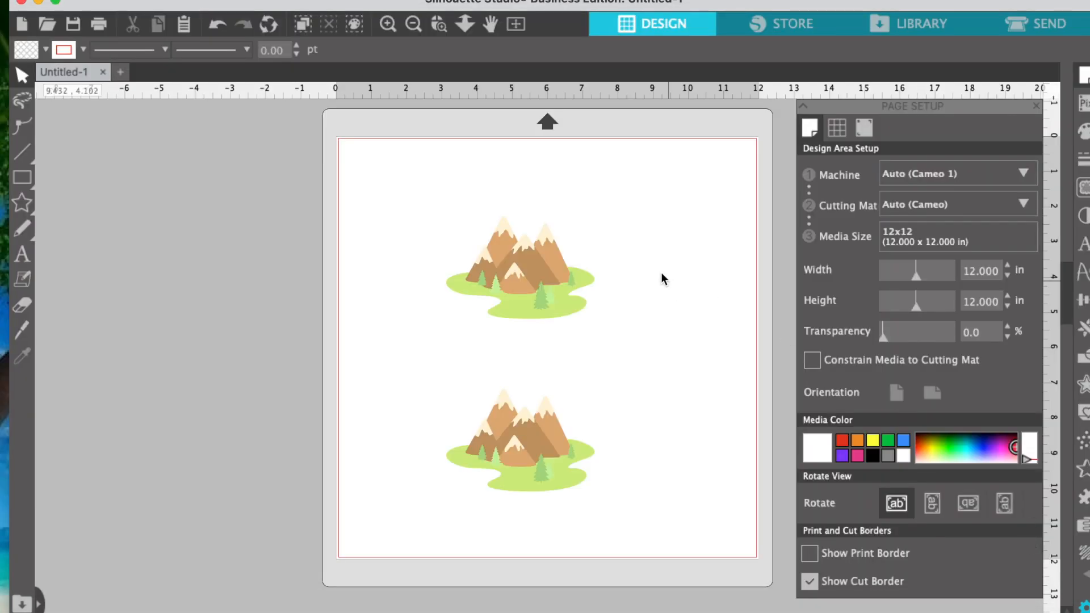
Delete the lower mountain scene and enlarge the remaining one proportionally to about 5.74 by 3.98 in.
{"action": "left_click", "coordinate": [547, 446]}
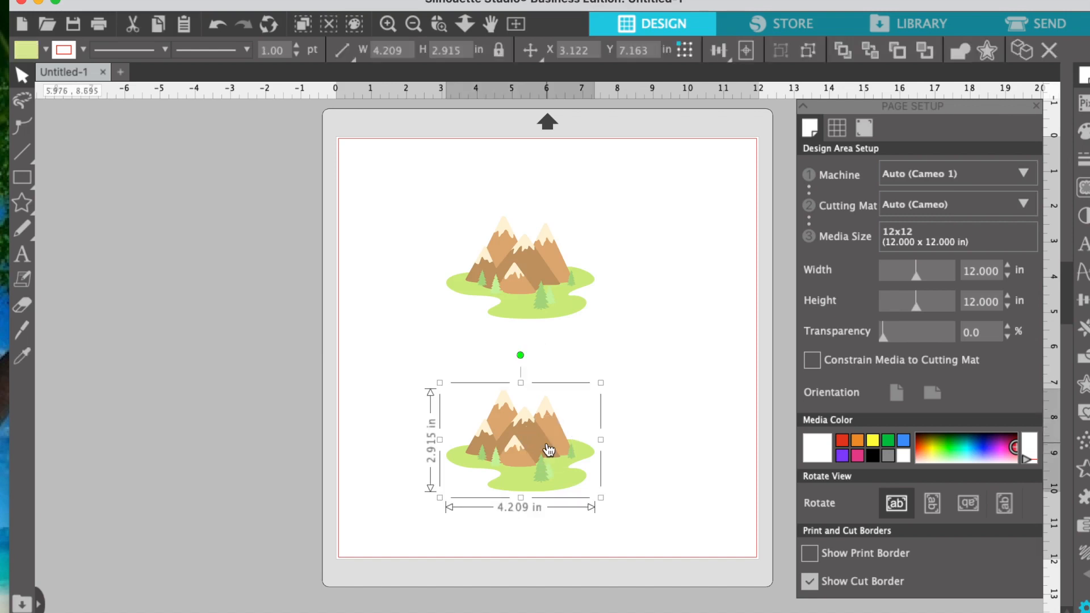
{"action": "key", "text": "Delete"}
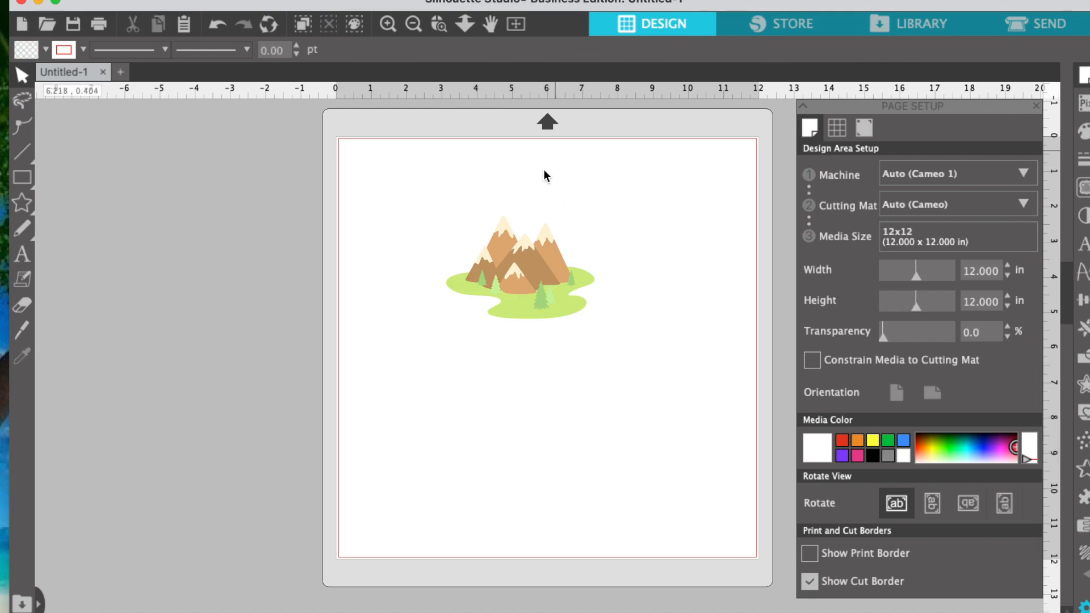
{"action": "left_click", "coordinate": [547, 270]}
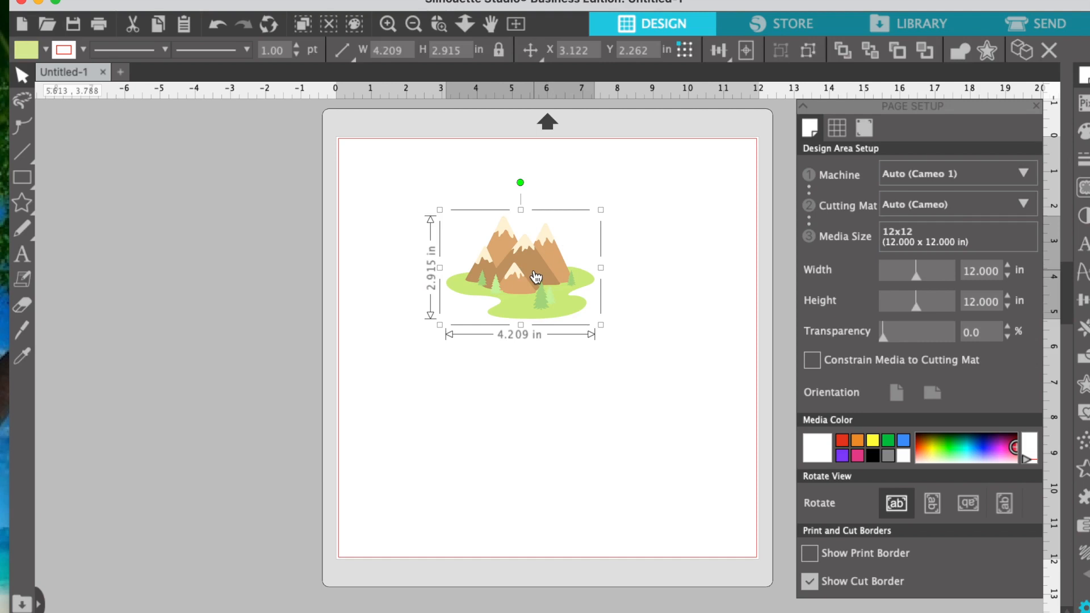
{"action": "left_click", "coordinate": [599, 326]}
{"action": "left_click_drag", "start_coordinate": [599, 326], "coordinate": [630, 364]}
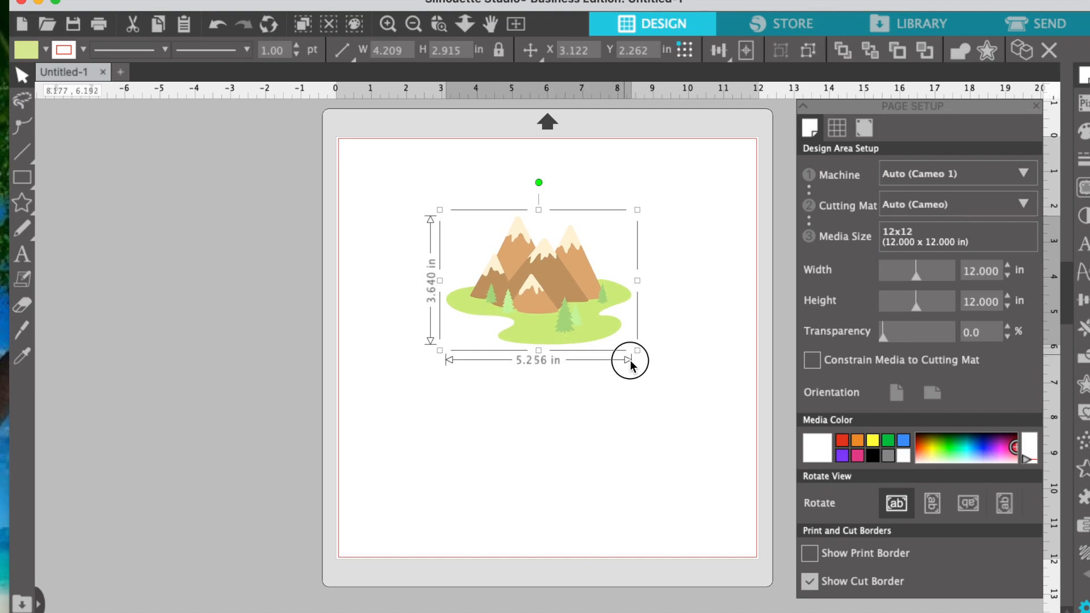
{"action": "left_click_drag", "start_coordinate": [631, 365], "coordinate": [644, 378]}
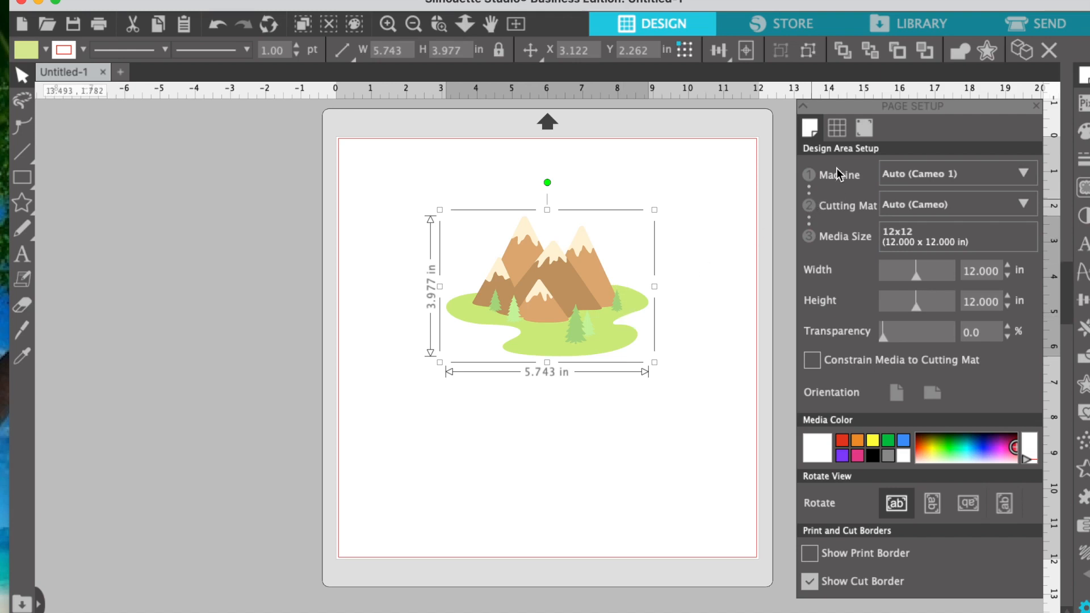
Set the media size to Letter (8.500 x 11.000 in).
{"action": "left_click", "coordinate": [856, 131]}
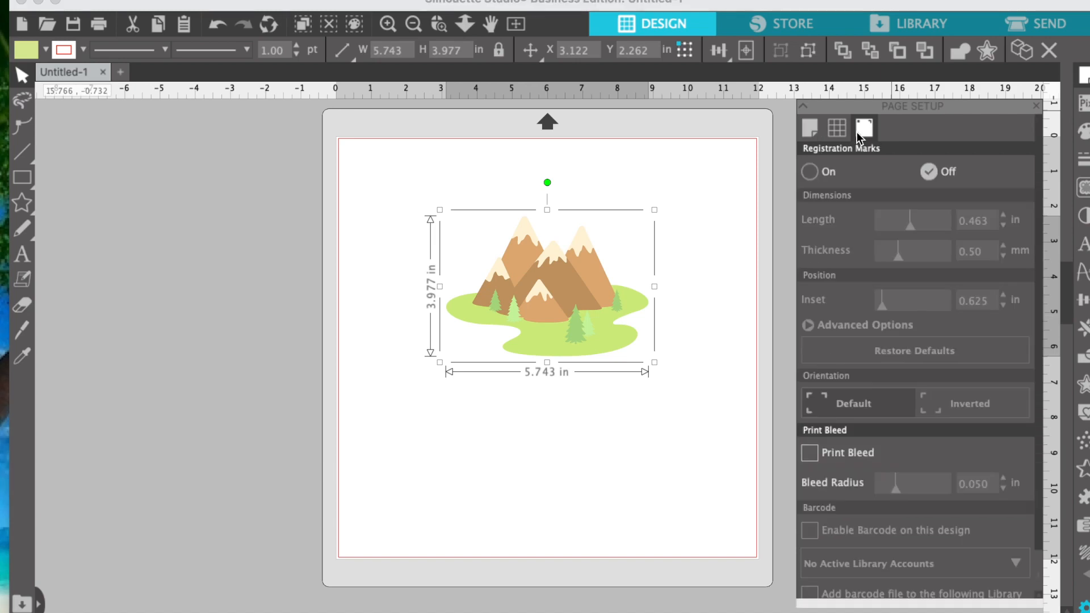
{"action": "left_click", "coordinate": [810, 128]}
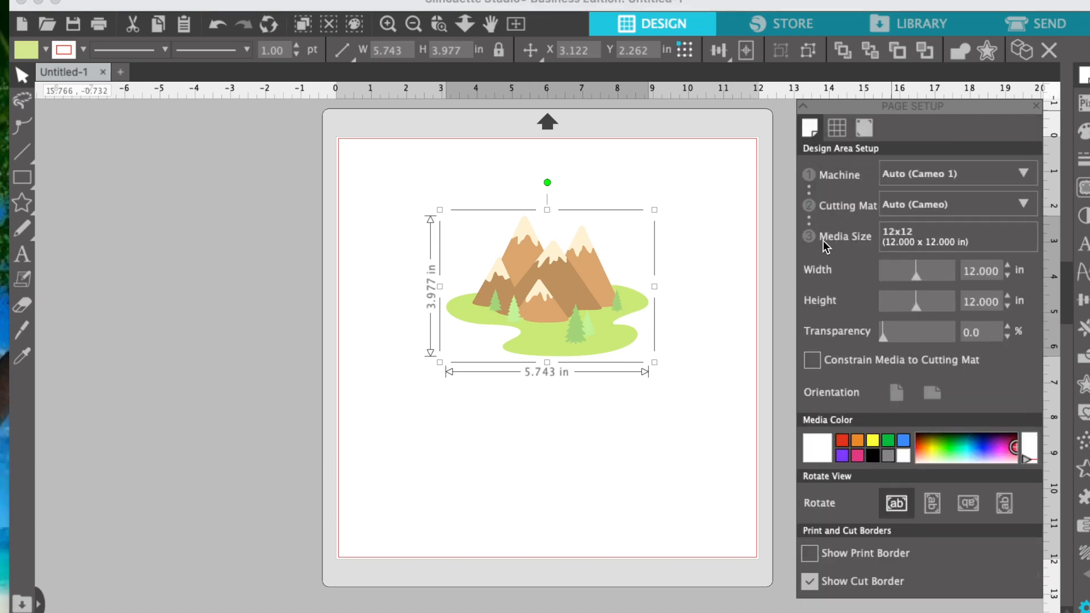
{"action": "left_click", "coordinate": [1025, 250]}
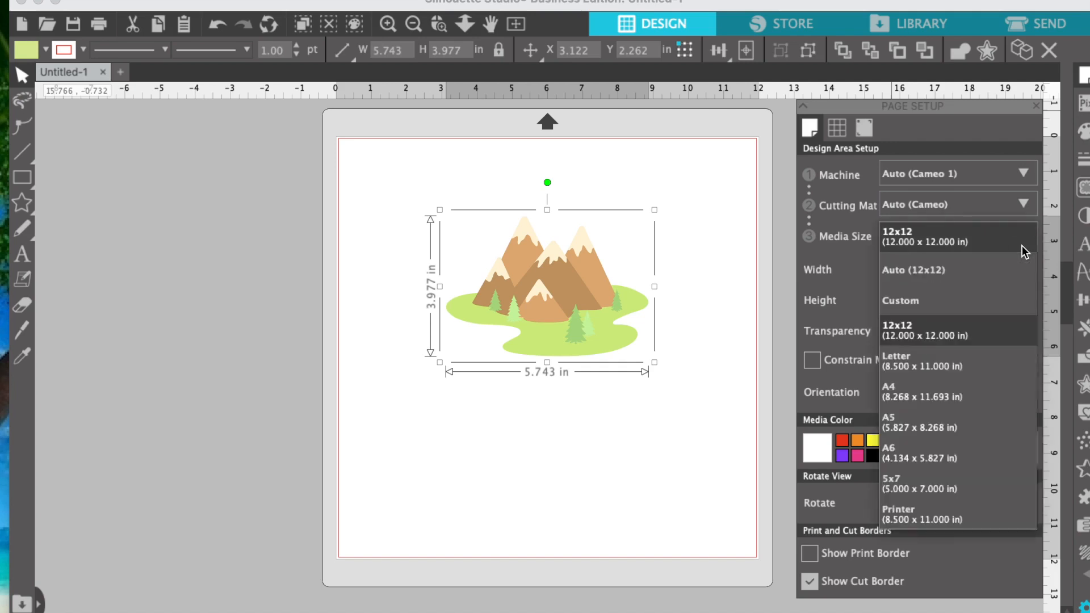
{"action": "left_click", "coordinate": [946, 370]}
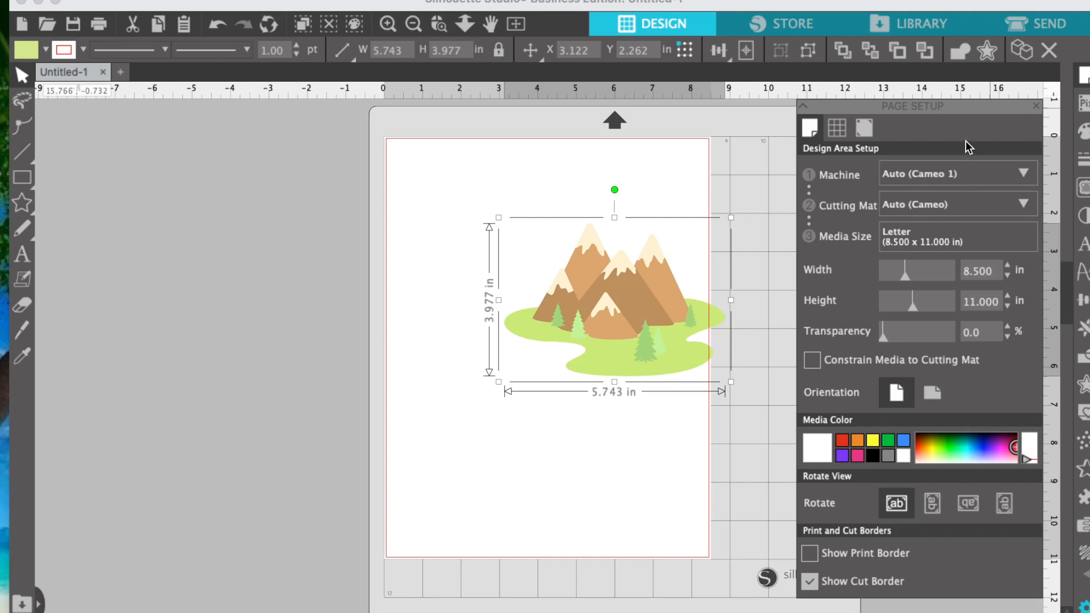
Turn on registration marks and reduce their left, top and right insets to 0.394 in each.
{"action": "left_click", "coordinate": [868, 135]}
{"action": "left_click", "coordinate": [810, 172]}
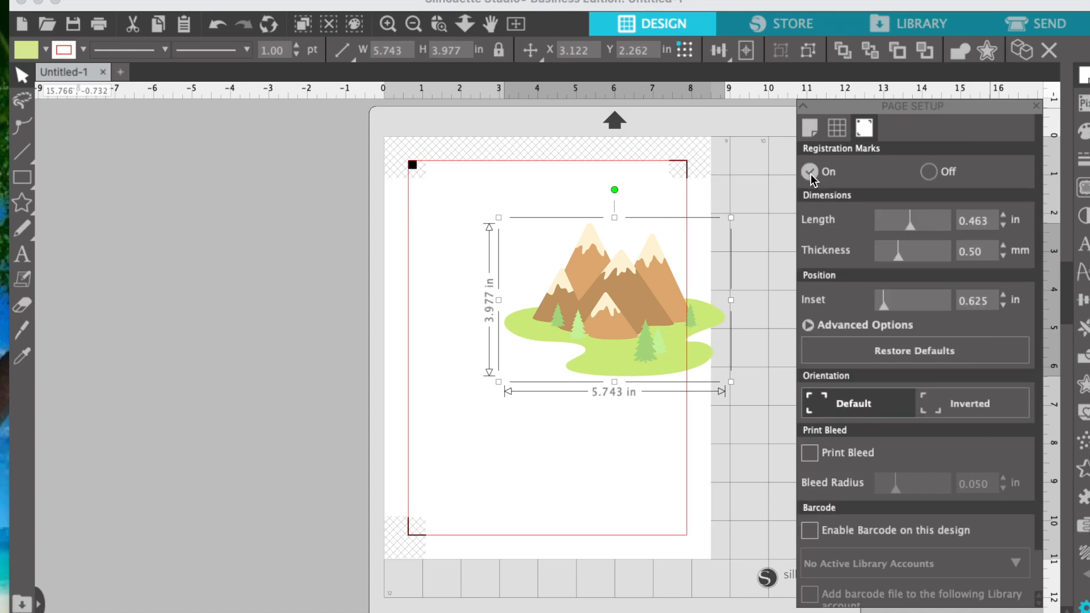
{"action": "left_click", "coordinate": [808, 326]}
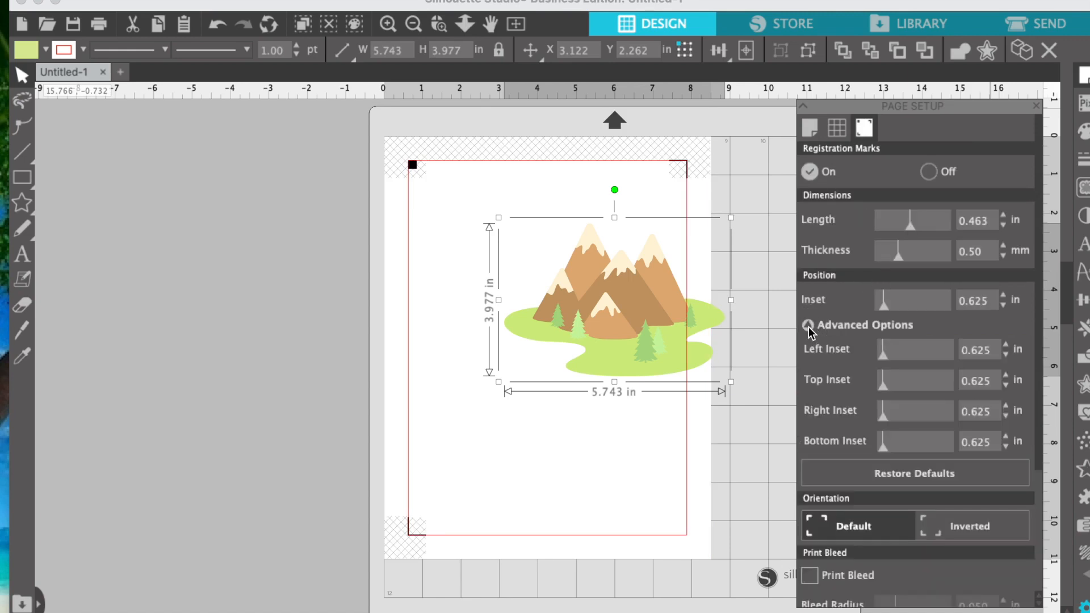
{"action": "left_click_drag", "start_coordinate": [887, 362], "coordinate": [783, 365]}
{"action": "left_click_drag", "start_coordinate": [883, 389], "coordinate": [776, 385]}
{"action": "left_click_drag", "start_coordinate": [884, 418], "coordinate": [747, 426]}
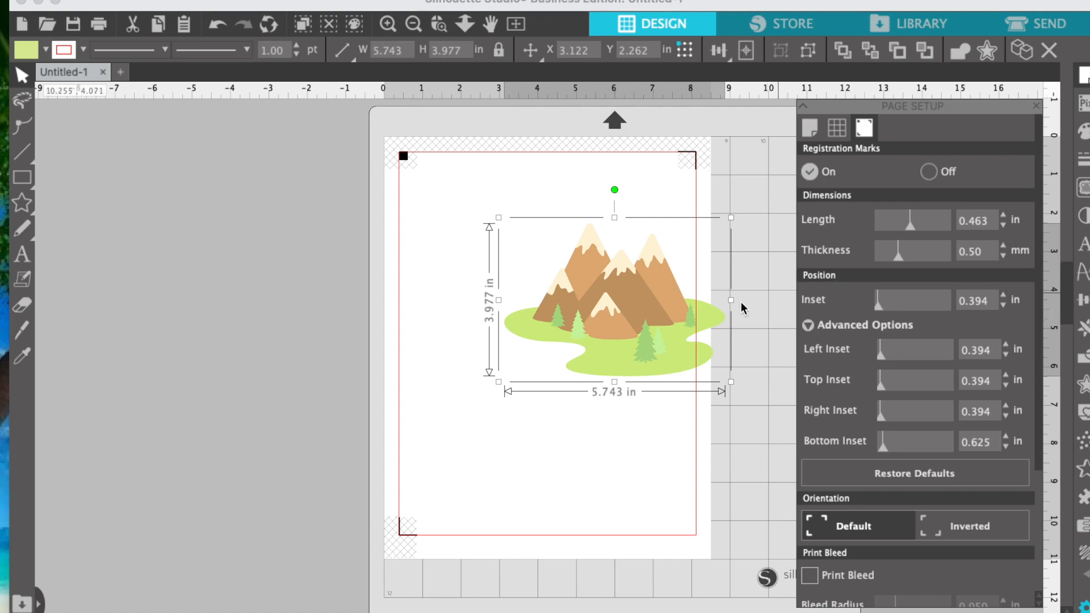
Move the mountain scene inside the registration marks near the page's upper edge and ungroup it.
{"action": "left_click_drag", "start_coordinate": [660, 291], "coordinate": [594, 240]}
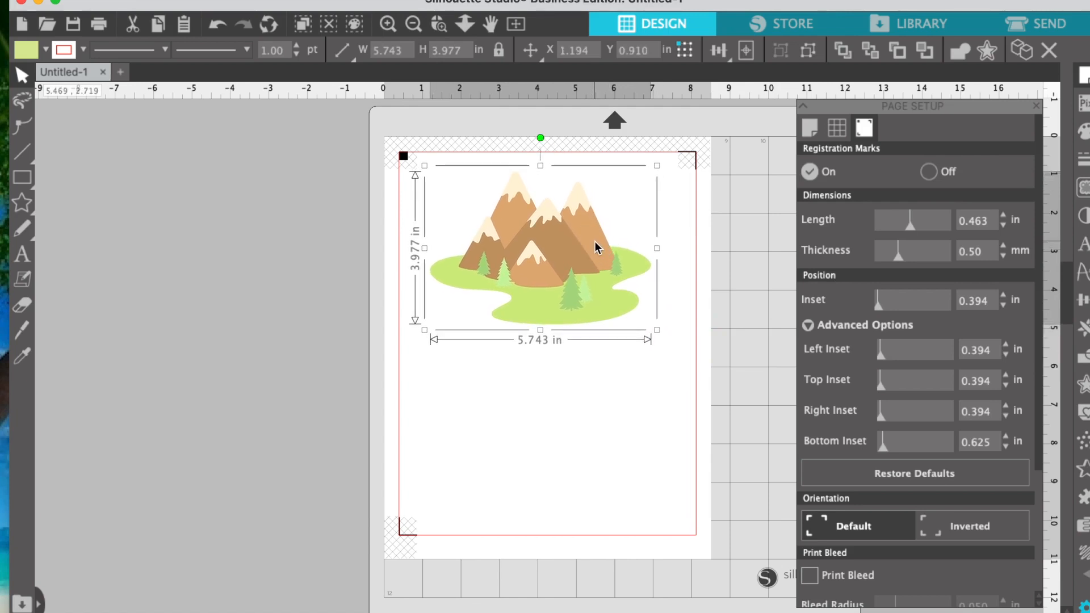
{"action": "right_click", "coordinate": [594, 243]}
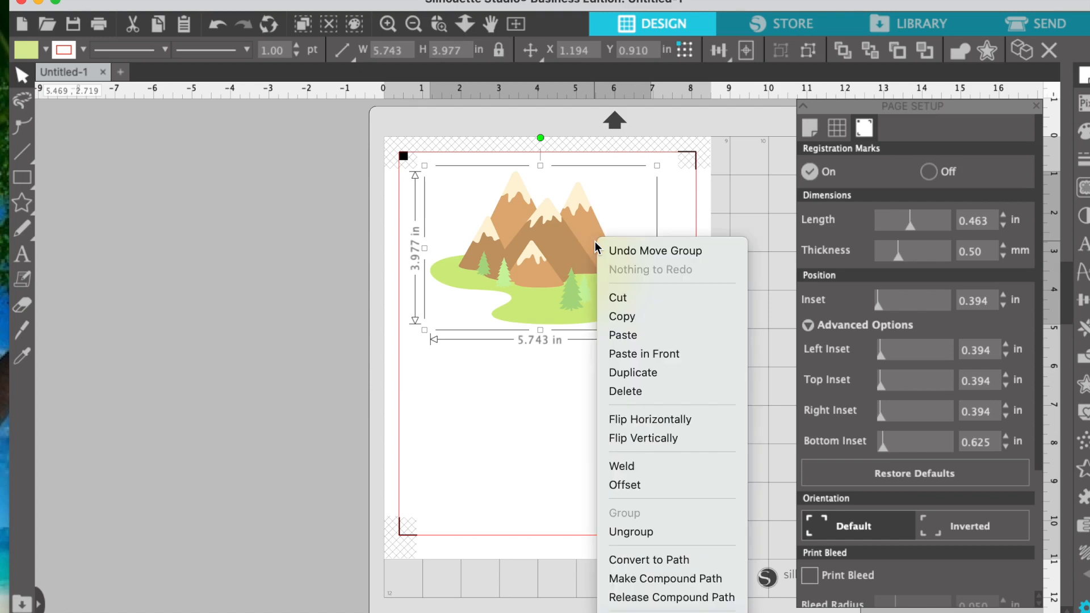
{"action": "left_click", "coordinate": [647, 533]}
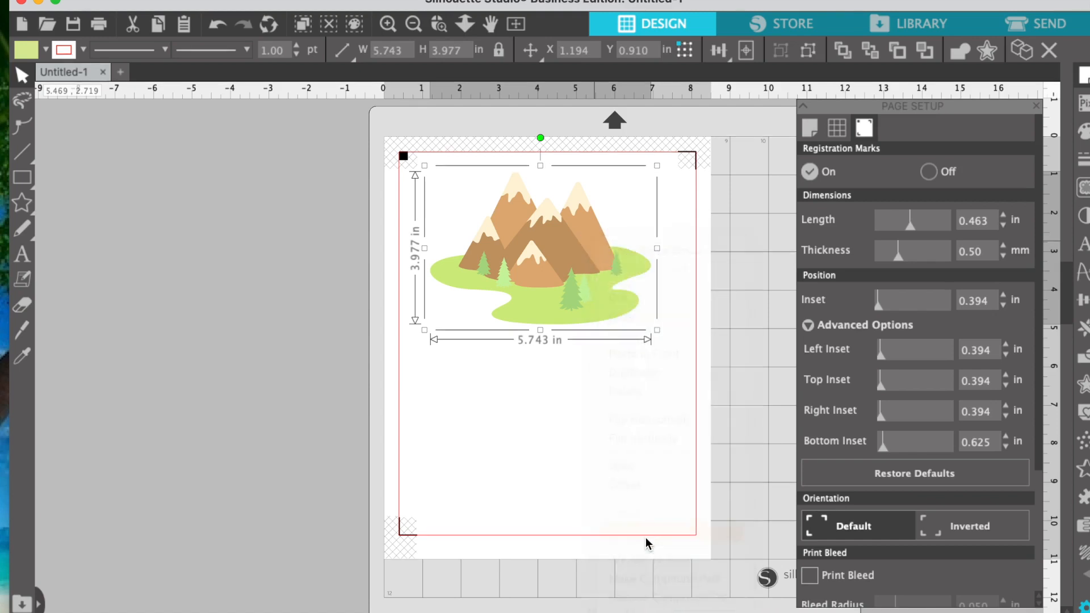
{"action": "left_click", "coordinate": [667, 497]}
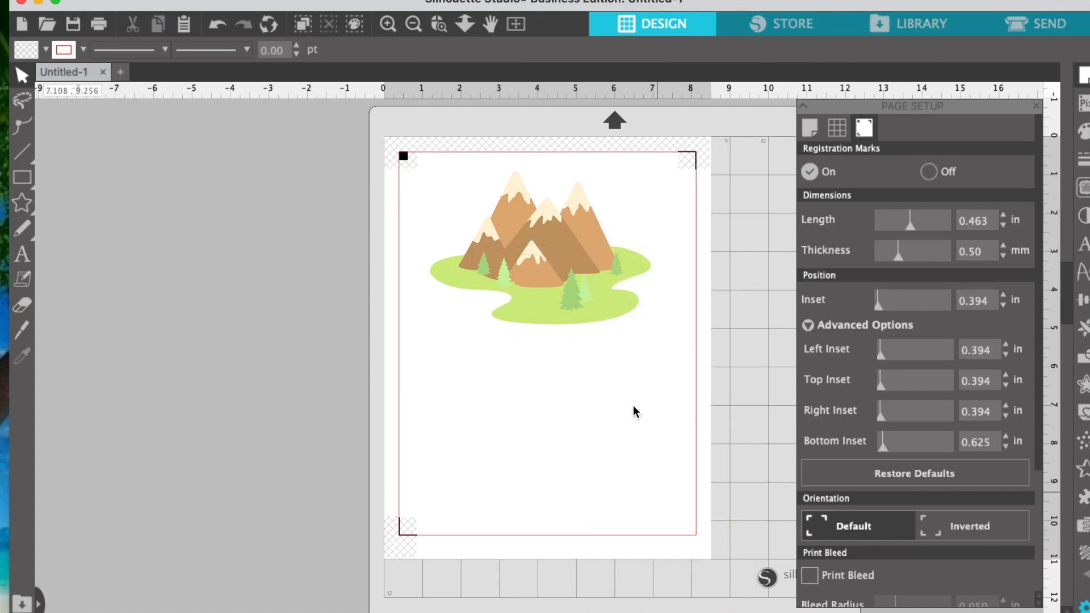
Move the green ground shape off the page onto the empty workspace and delete both sets of trees around the mountains.
{"action": "left_click_drag", "start_coordinate": [608, 318], "coordinate": [297, 243]}
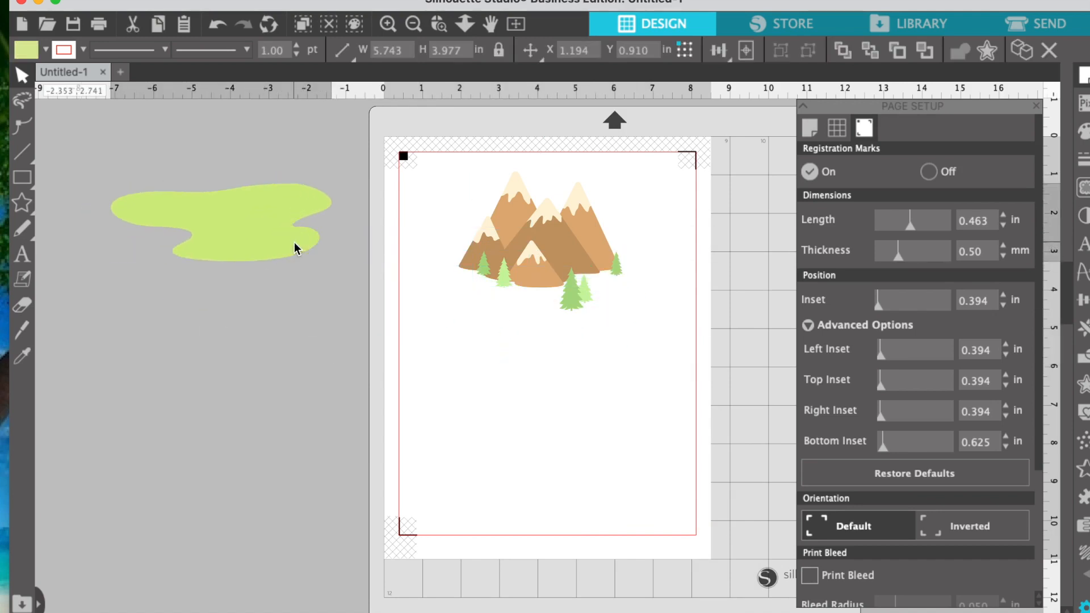
{"action": "left_click", "coordinate": [454, 317]}
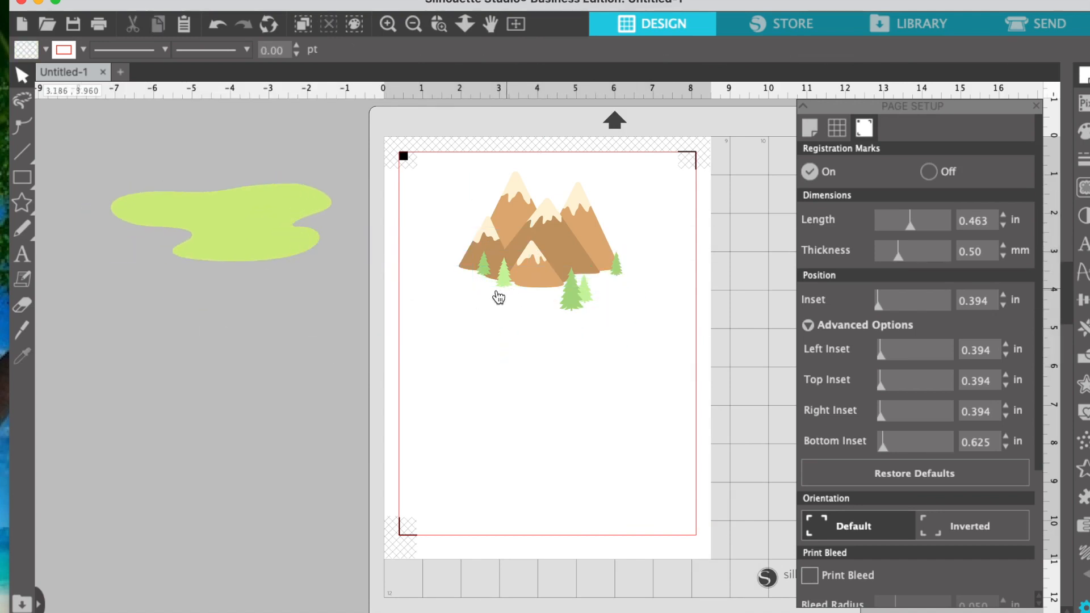
{"action": "left_click", "coordinate": [483, 277]}
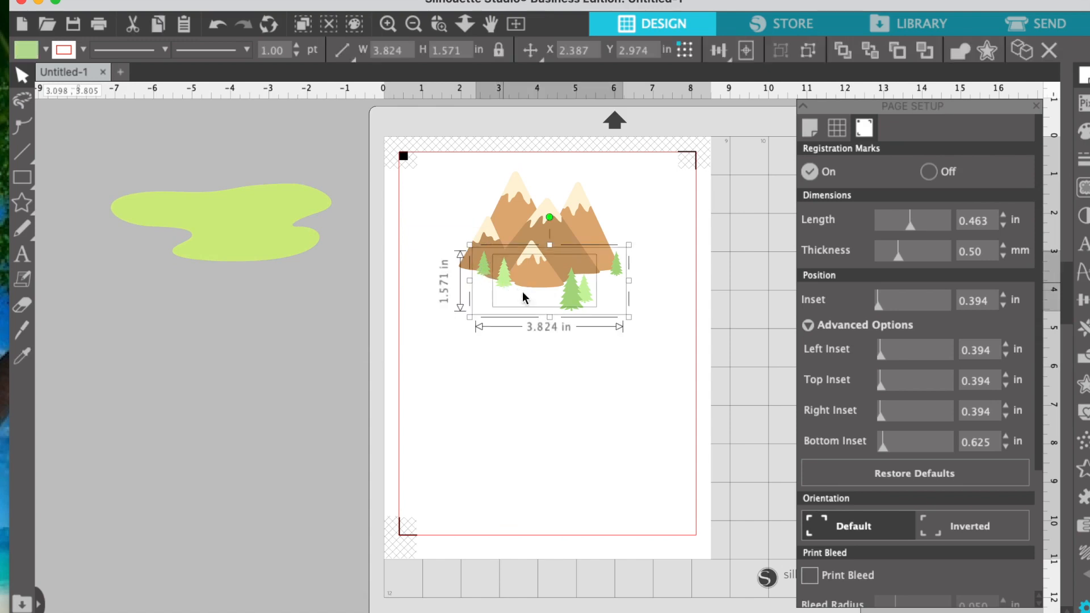
{"action": "left_click", "coordinate": [576, 298]}
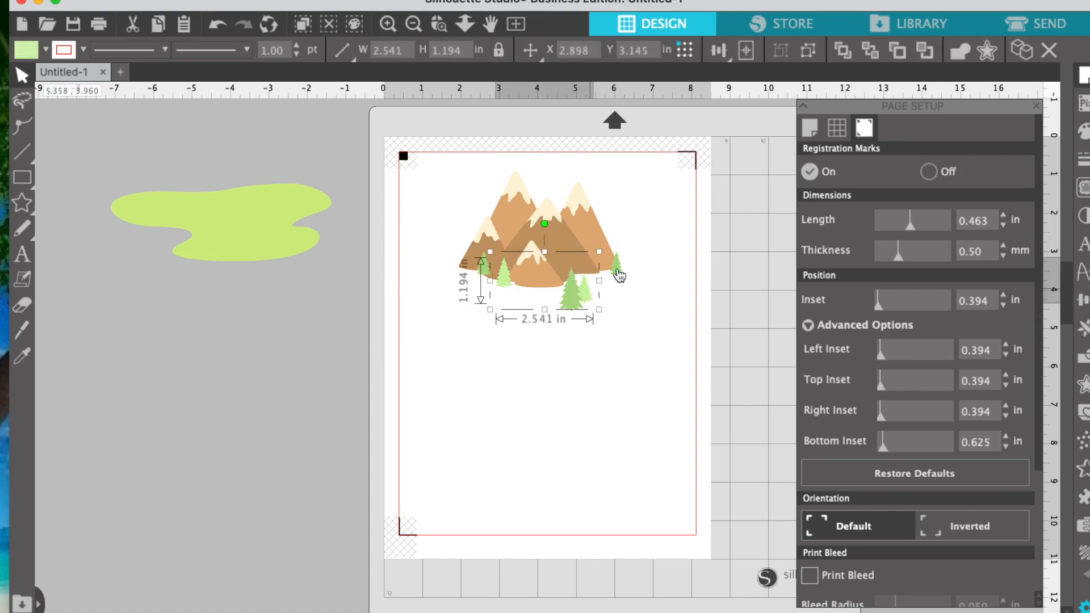
{"action": "left_click", "coordinate": [622, 271]}
{"action": "left_click", "coordinate": [621, 271]}
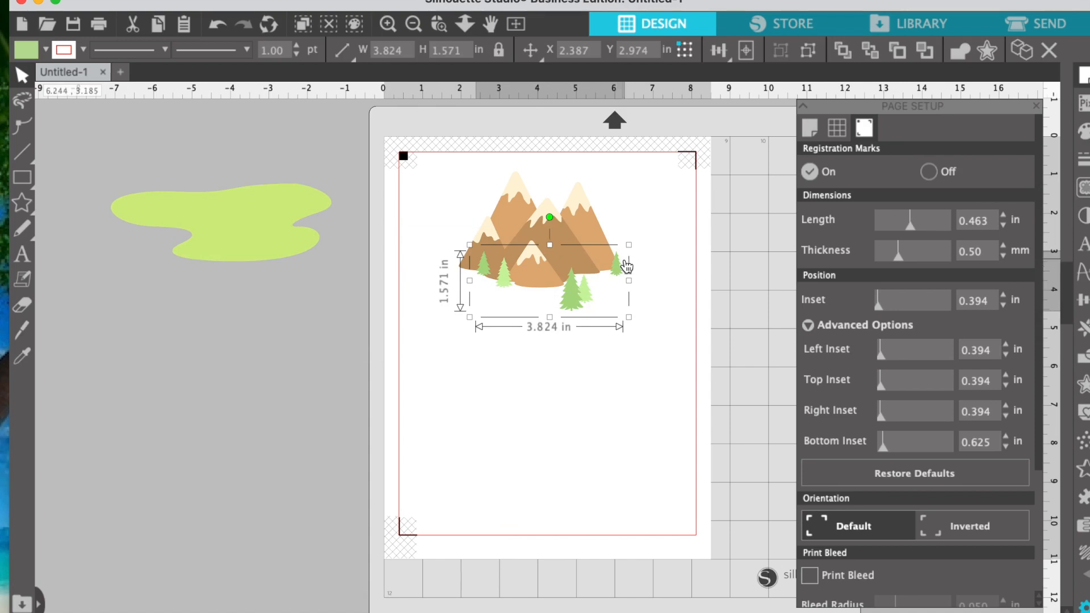
{"action": "left_click", "coordinate": [583, 297]}
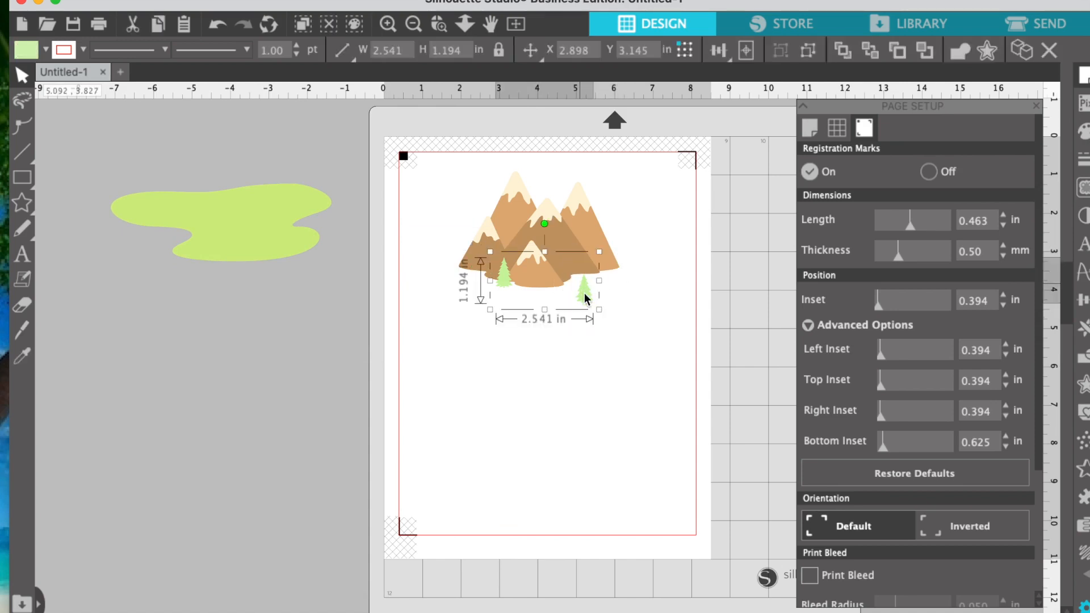
{"action": "key", "text": "Delete"}
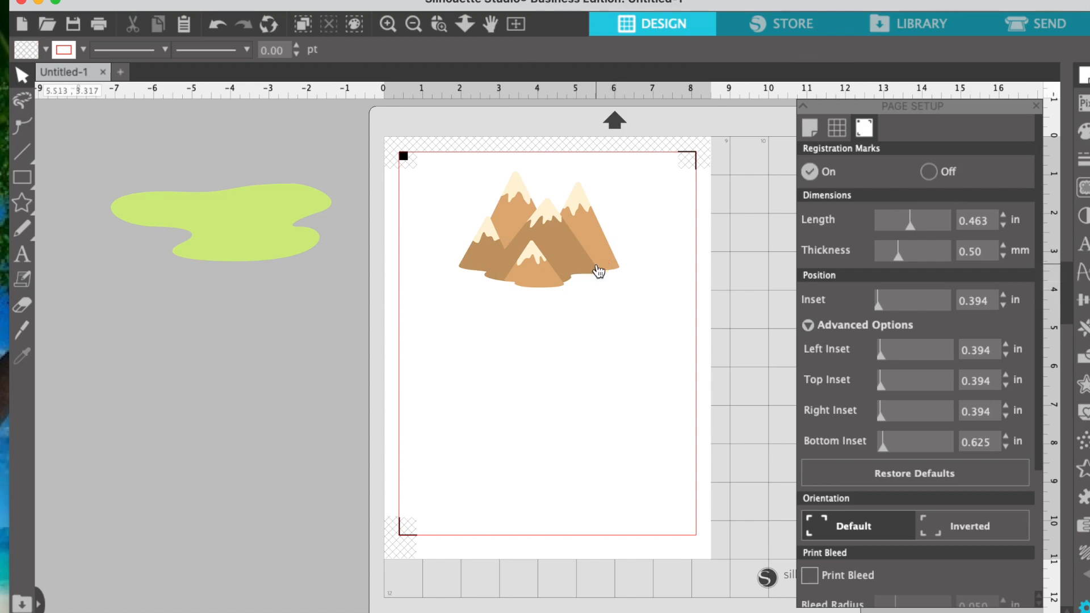
Select all the mountain pieces and group them into one object.
{"action": "left_click_drag", "start_coordinate": [419, 127], "coordinate": [675, 346]}
{"action": "right_click", "coordinate": [575, 250]}
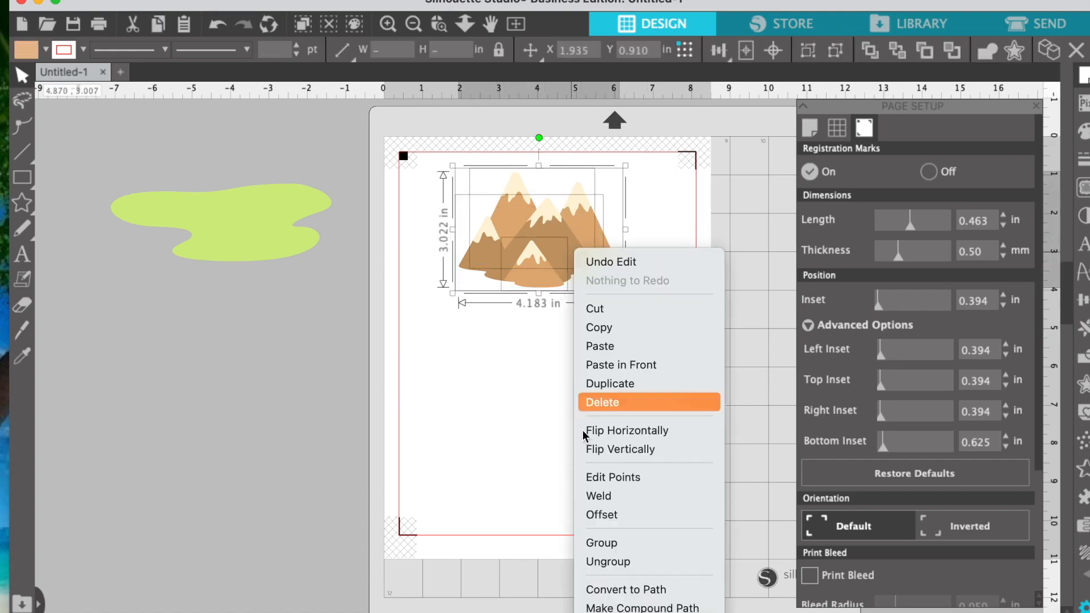
{"action": "left_click", "coordinate": [628, 543]}
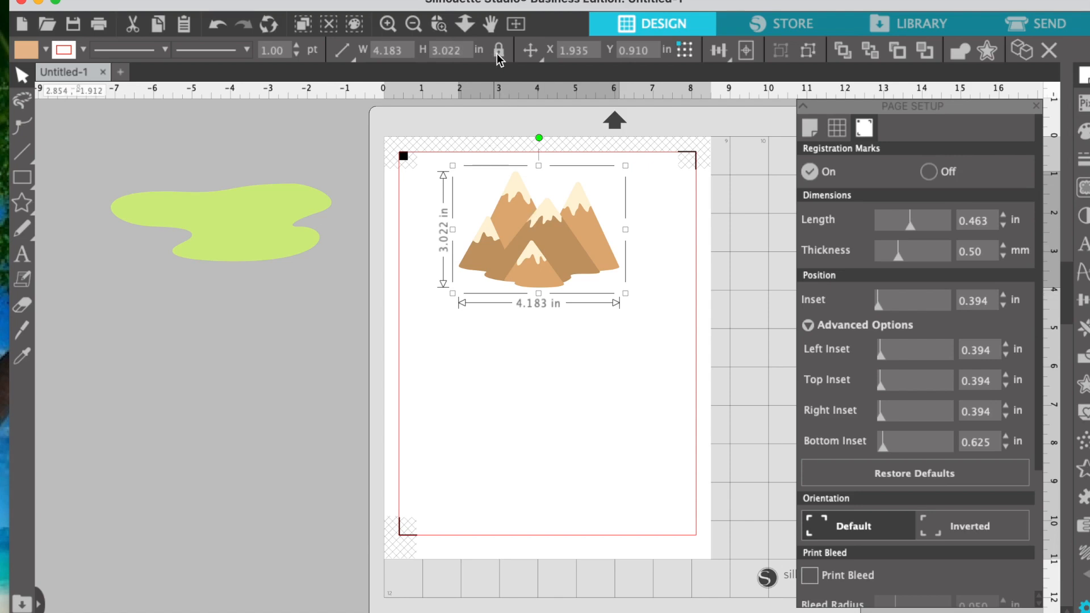
Set the grouped mountains' height to 4 in and reposition them within the registration marks at about X 1.35, Y 0.82 in.
{"action": "double_click", "coordinate": [463, 54]}
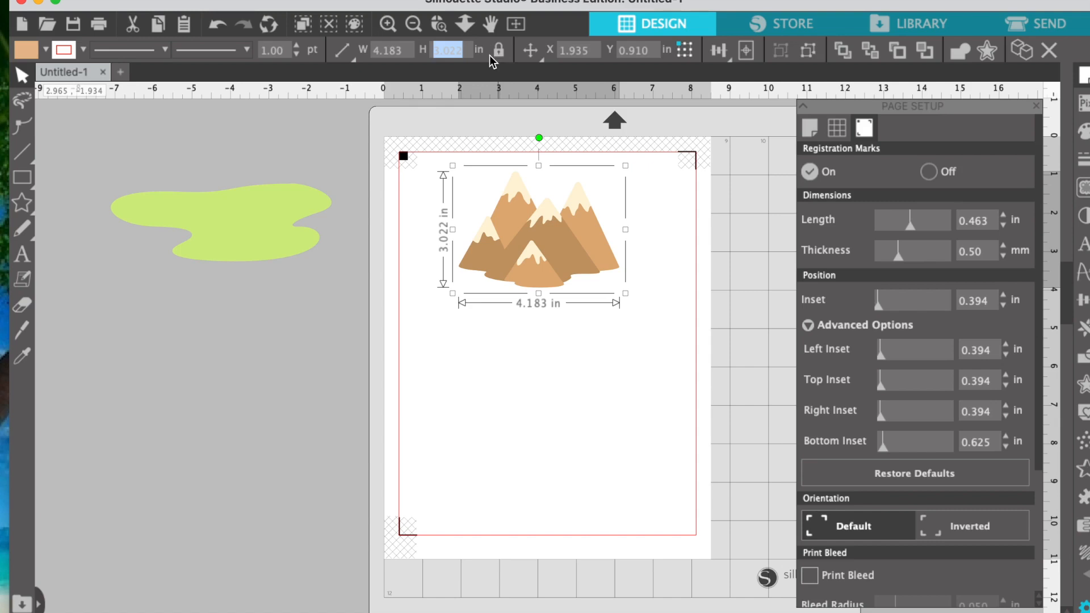
{"action": "type", "text": "4"}
{"action": "key", "text": "Return"}
{"action": "left_click", "coordinate": [537, 267]}
{"action": "left_click_drag", "start_coordinate": [545, 291], "coordinate": [539, 282]}
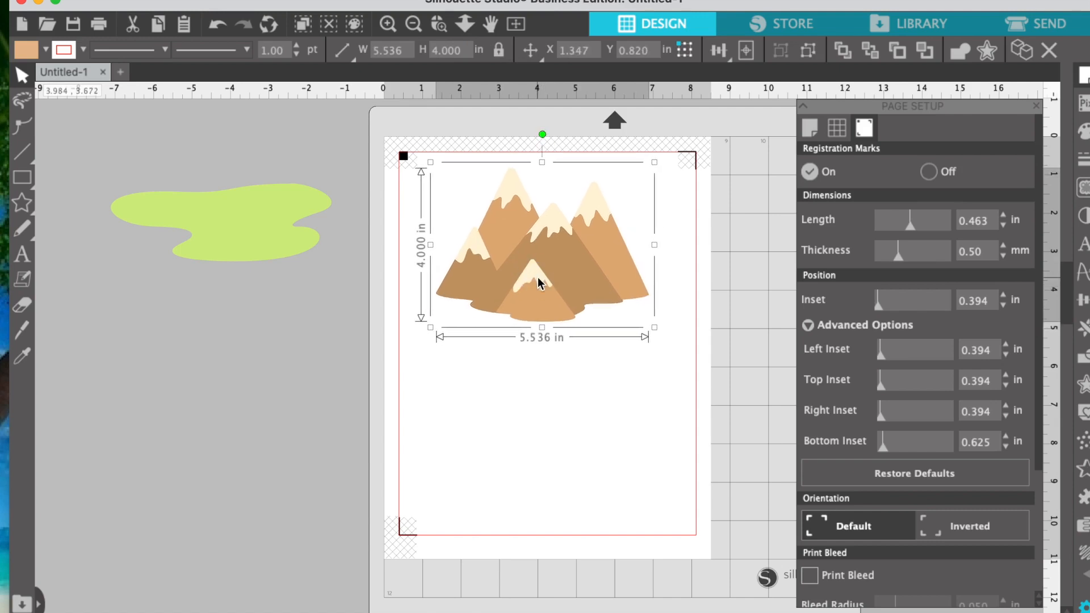
{"action": "left_click", "coordinate": [579, 380]}
Assign Cut Edge to the mountains in the send settings, and return to the design workspace.
{"action": "left_click", "coordinate": [1023, 28]}
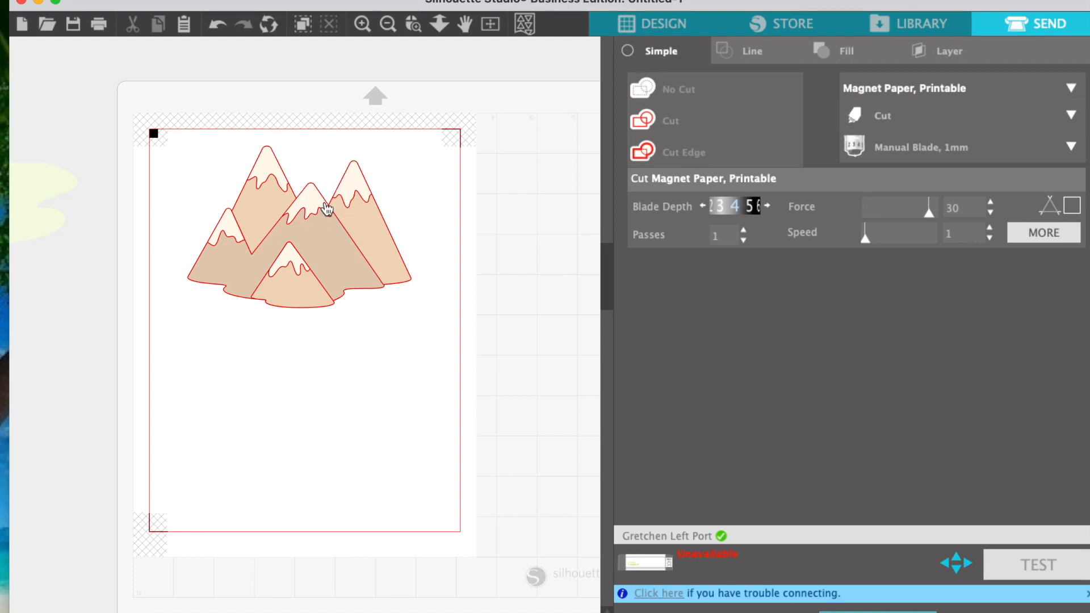
{"action": "left_click", "coordinate": [325, 205]}
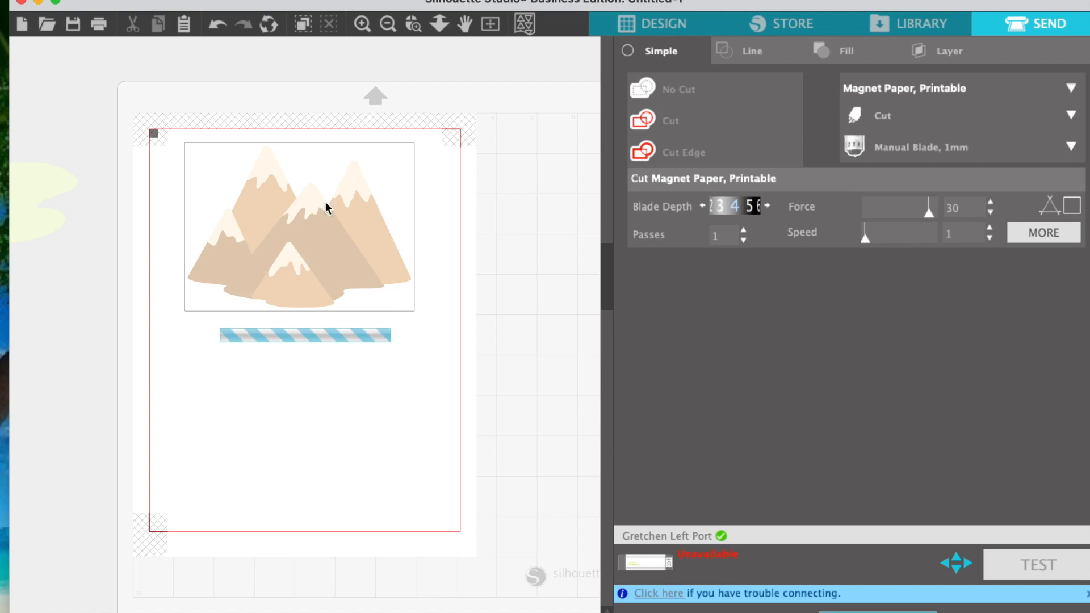
{"action": "left_click", "coordinate": [684, 153]}
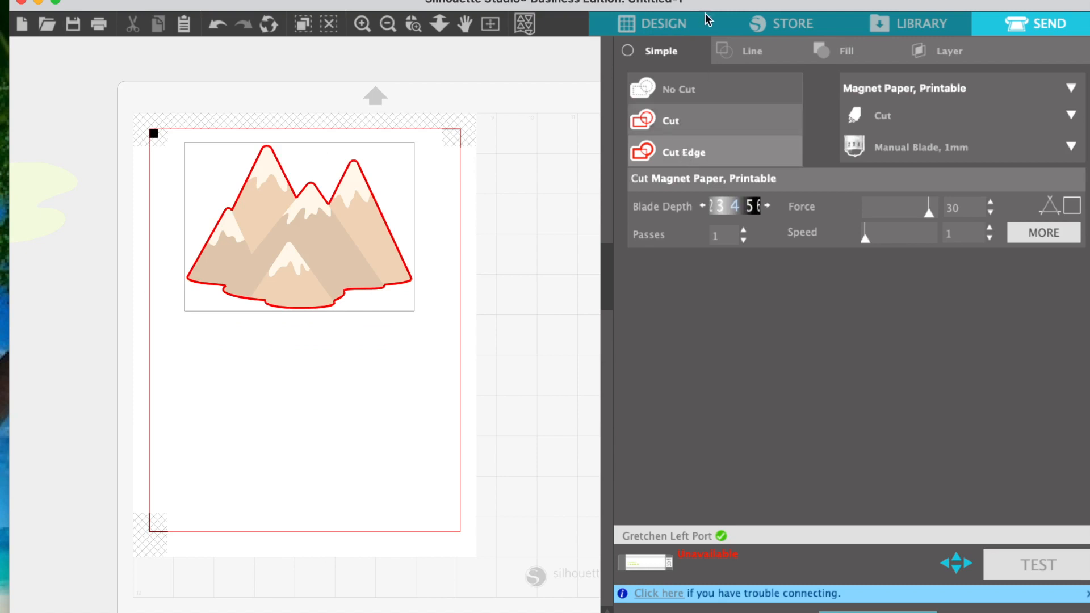
{"action": "left_click", "coordinate": [671, 30]}
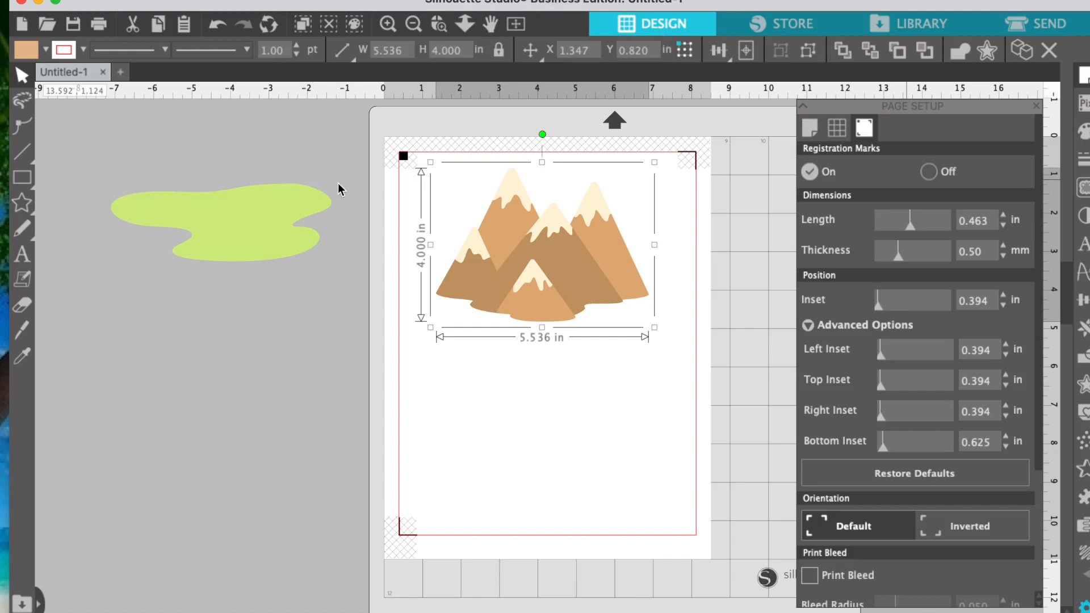
Add a text object with the person's name on the empty workspace below the green shape.
{"action": "left_click", "coordinate": [329, 340]}
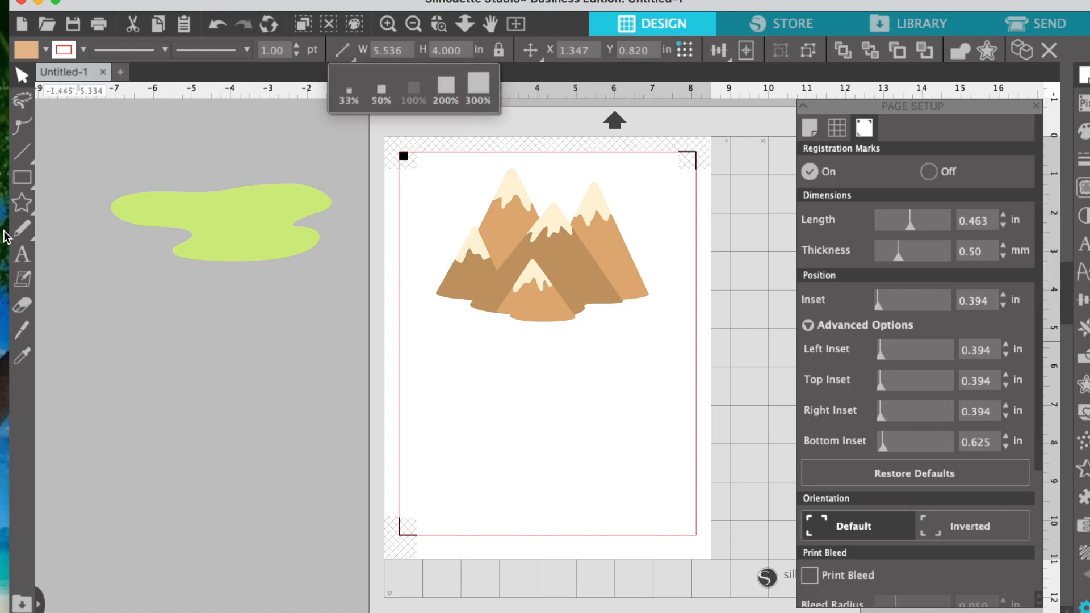
{"action": "left_click", "coordinate": [23, 258]}
{"action": "left_click", "coordinate": [243, 343]}
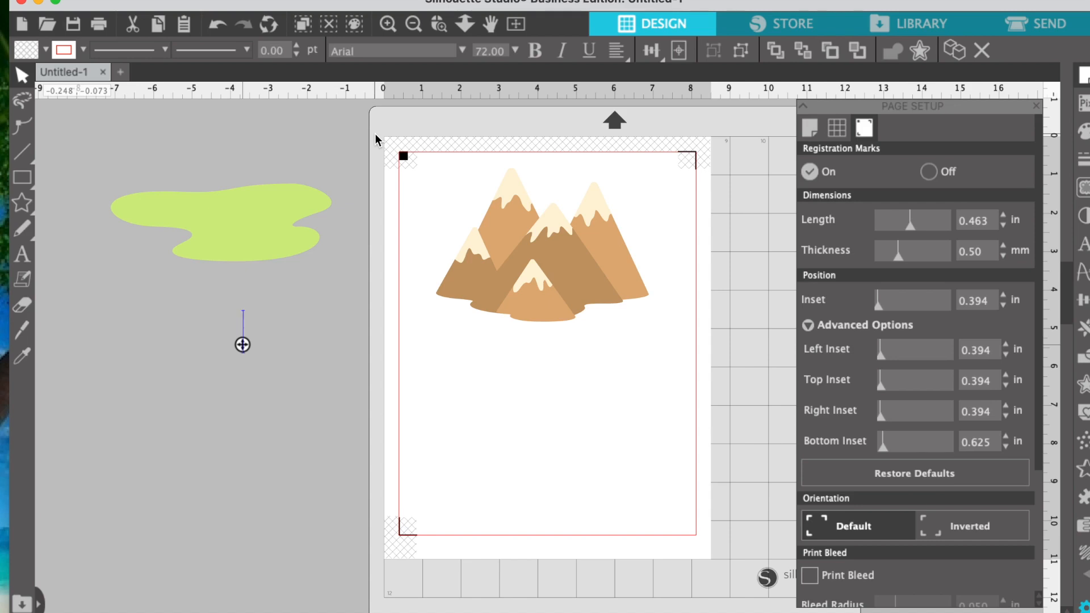
{"action": "type", "text": "Vanessa"}
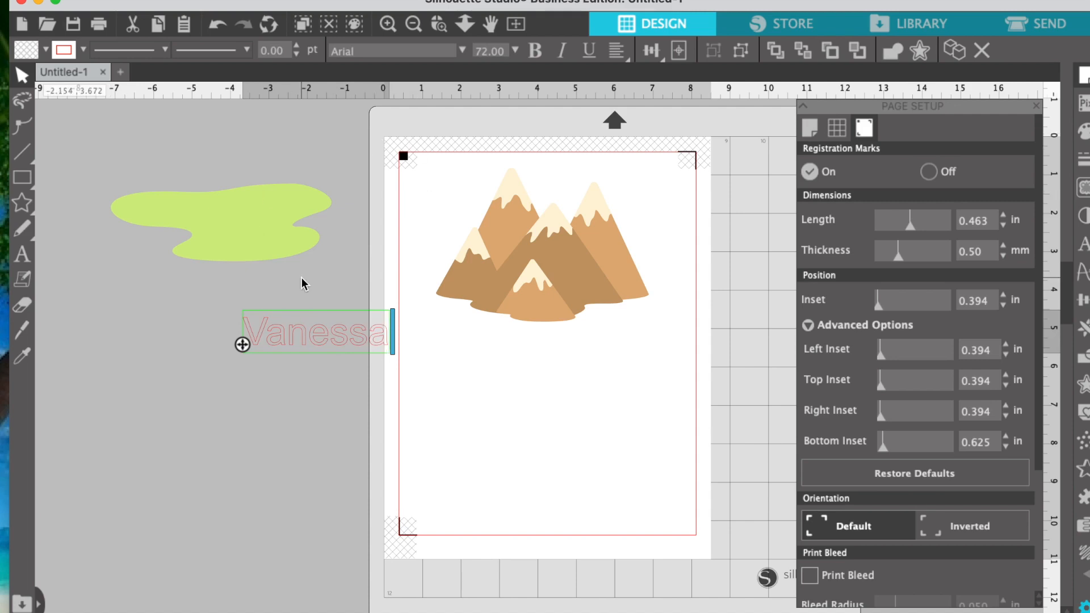
{"action": "left_click", "coordinate": [85, 50]}
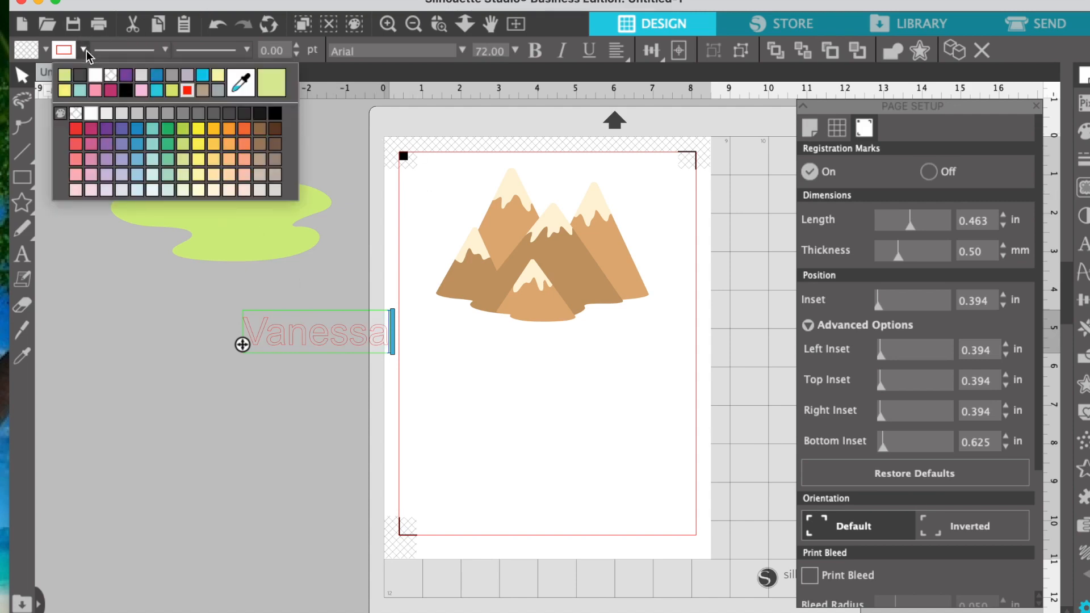
{"action": "left_click", "coordinate": [84, 76]}
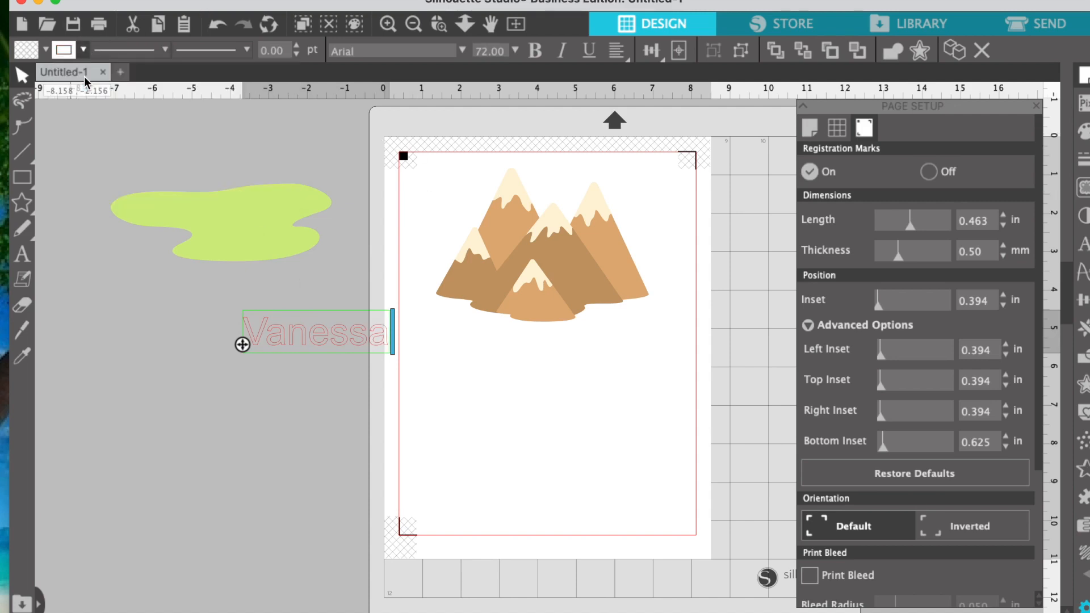
{"action": "key", "text": "Escape"}
Give the name text a dark gray outline and fill and set its font to AGDryShampoo.
{"action": "left_click", "coordinate": [282, 335]}
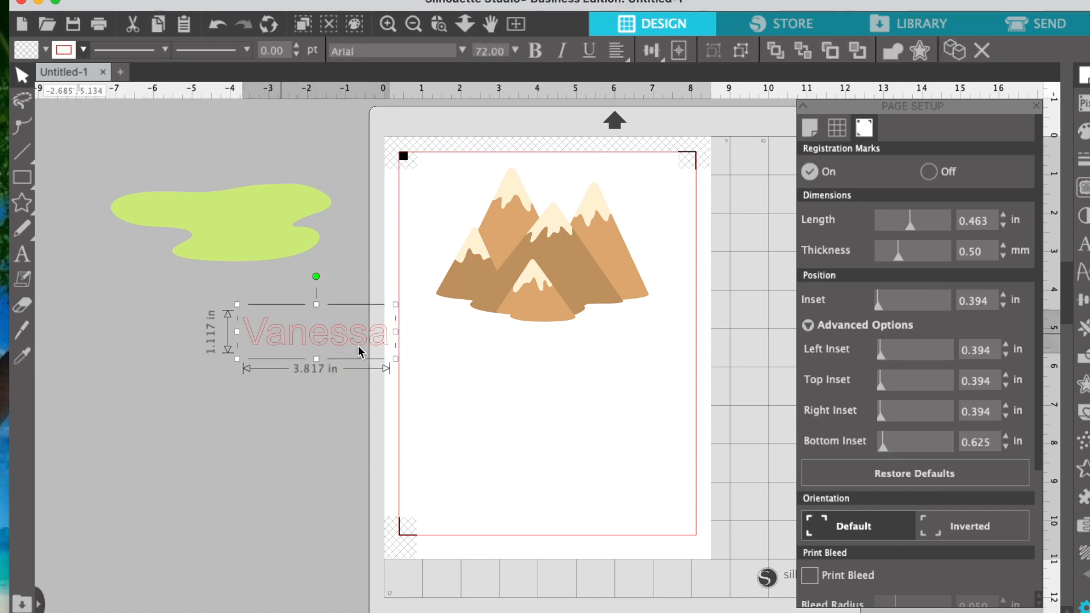
{"action": "double_click", "coordinate": [373, 344]}
{"action": "left_click_drag", "start_coordinate": [387, 338], "coordinate": [377, 336]}
{"action": "double_click", "coordinate": [370, 334]}
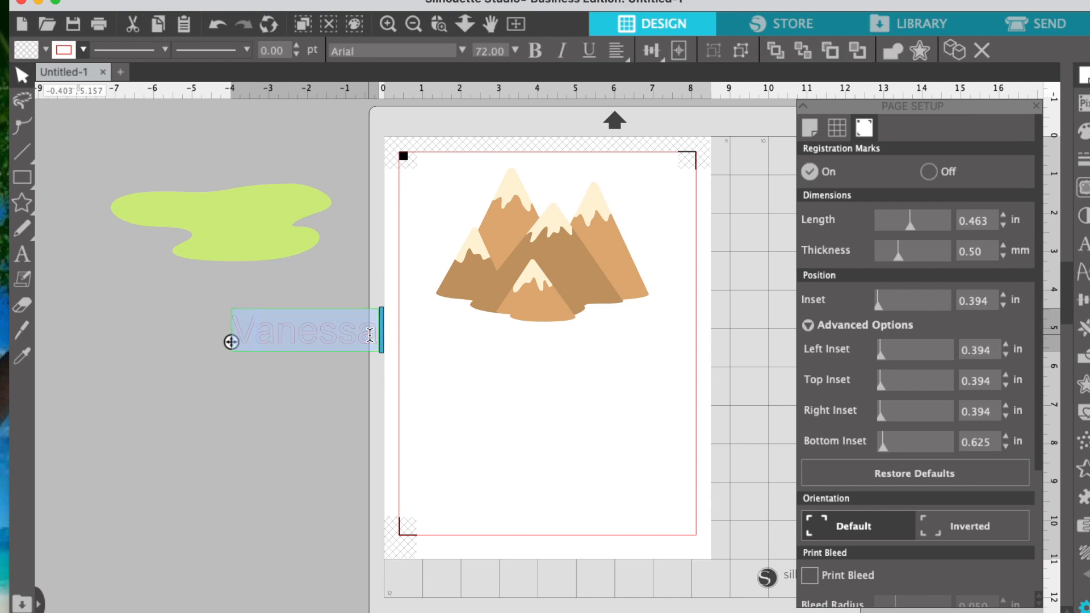
{"action": "left_click", "coordinate": [84, 50]}
{"action": "left_click", "coordinate": [65, 74]}
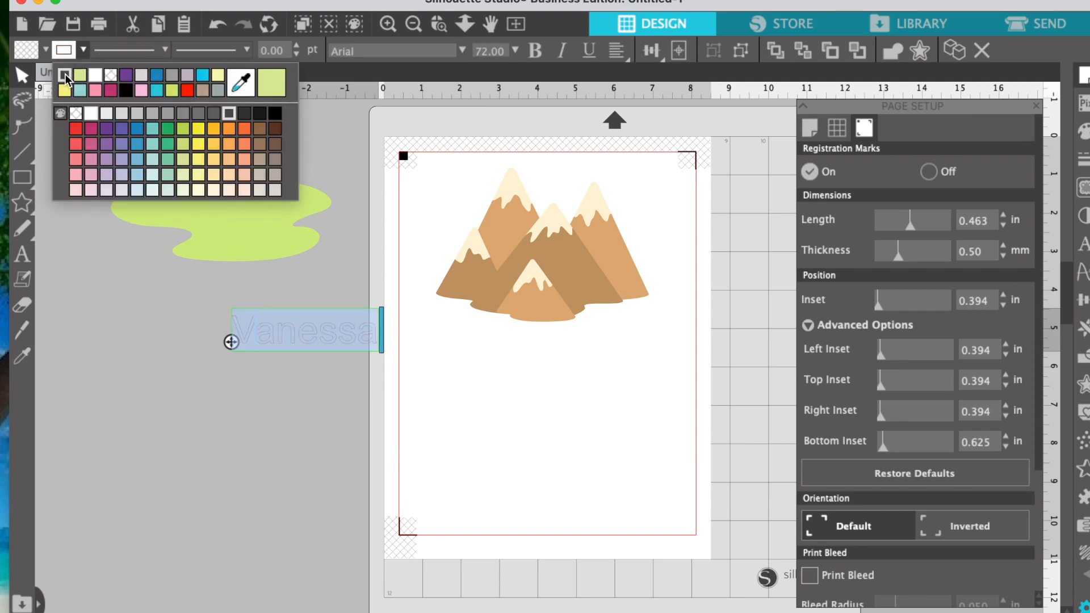
{"action": "left_click", "coordinate": [45, 50]}
{"action": "left_click", "coordinate": [32, 75]}
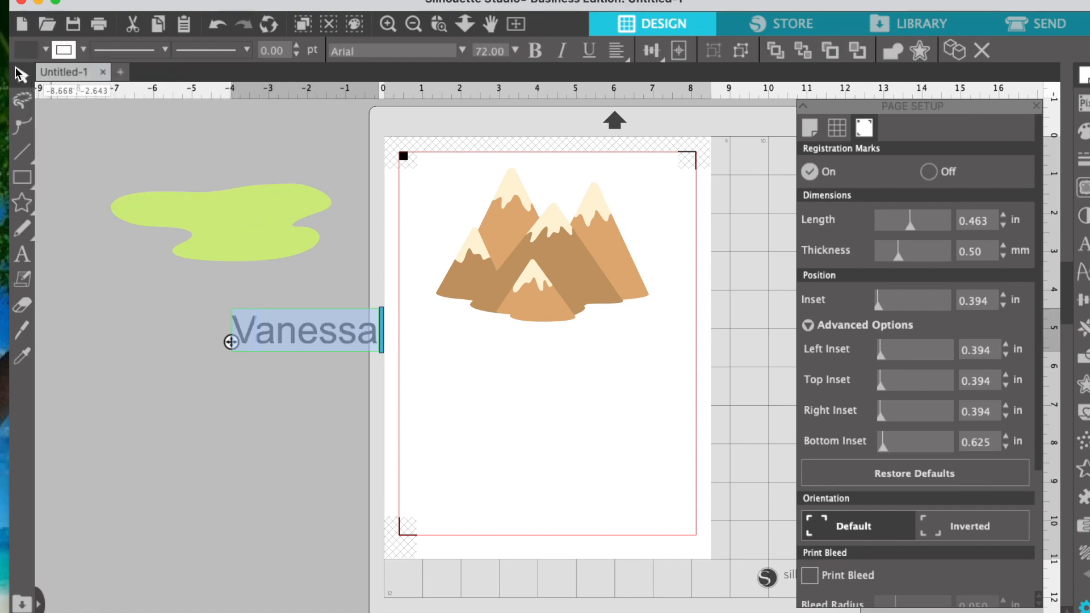
{"action": "left_click", "coordinate": [463, 52]}
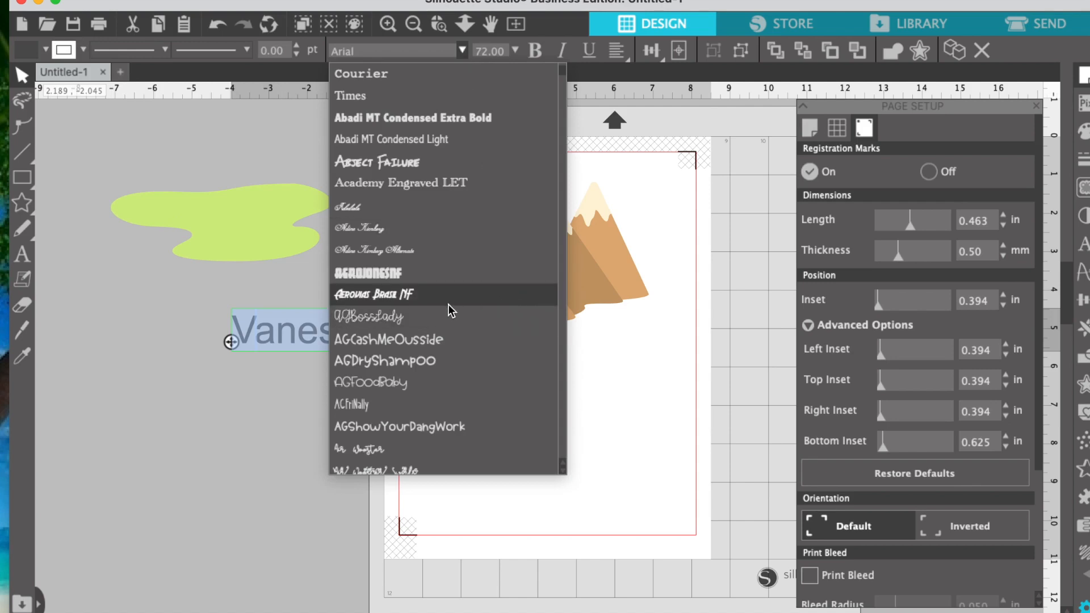
{"action": "left_click", "coordinate": [407, 361]}
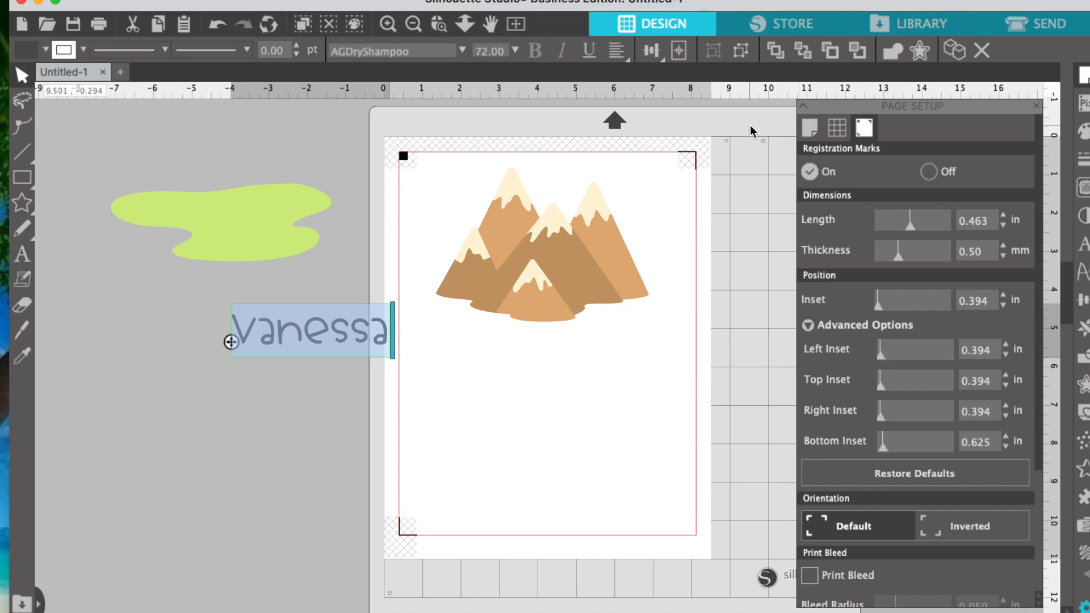
Open the send settings and move the name text onto the page below the mountains, inside the registration marks.
{"action": "left_click", "coordinate": [1027, 35]}
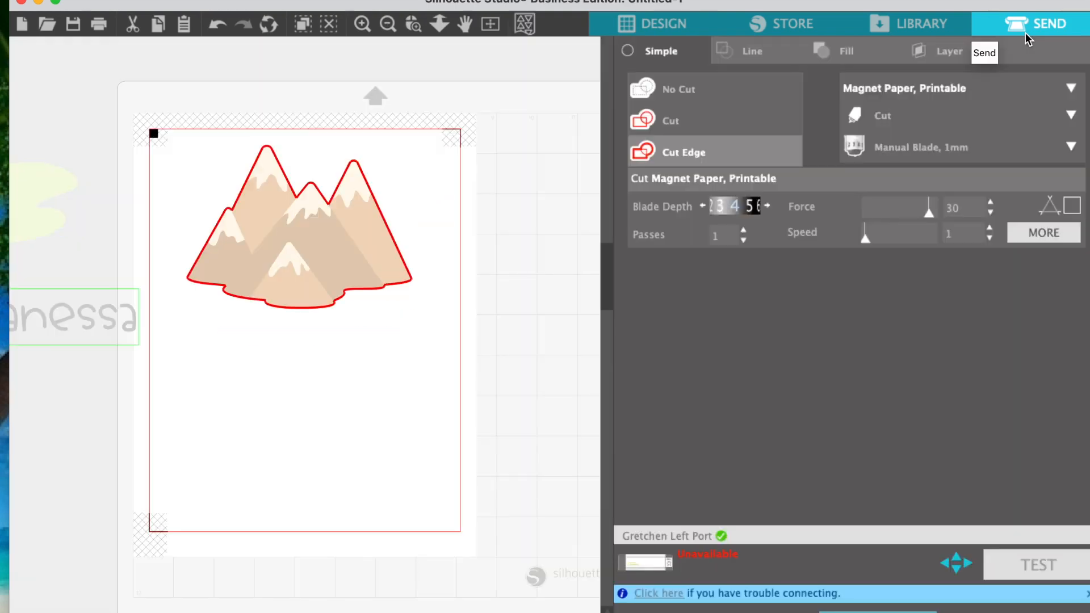
{"action": "left_click", "coordinate": [118, 330]}
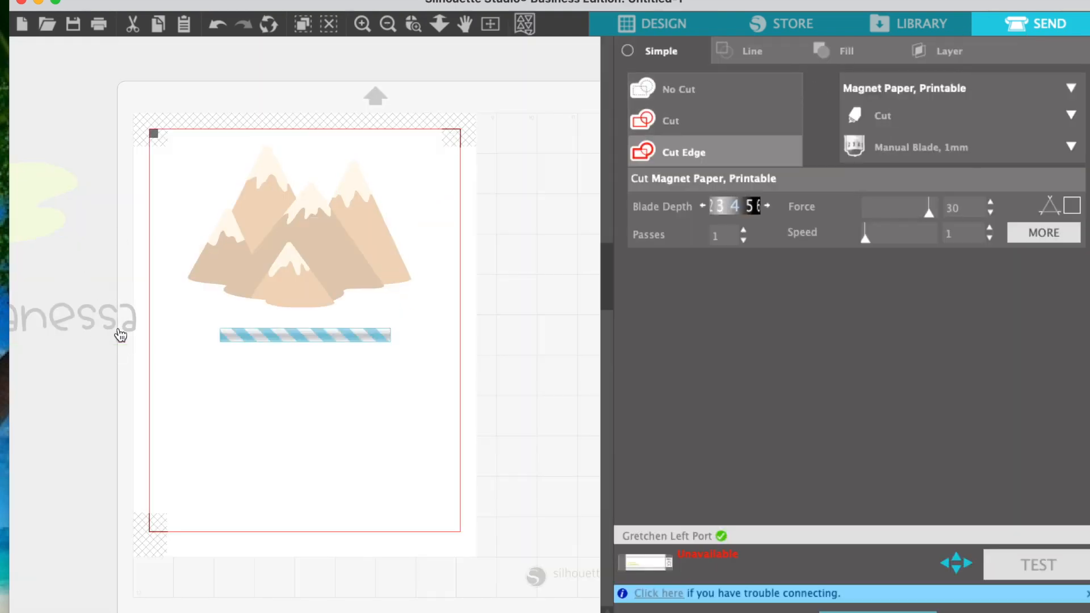
{"action": "left_click", "coordinate": [130, 326]}
{"action": "left_click_drag", "start_coordinate": [130, 330], "coordinate": [348, 384]}
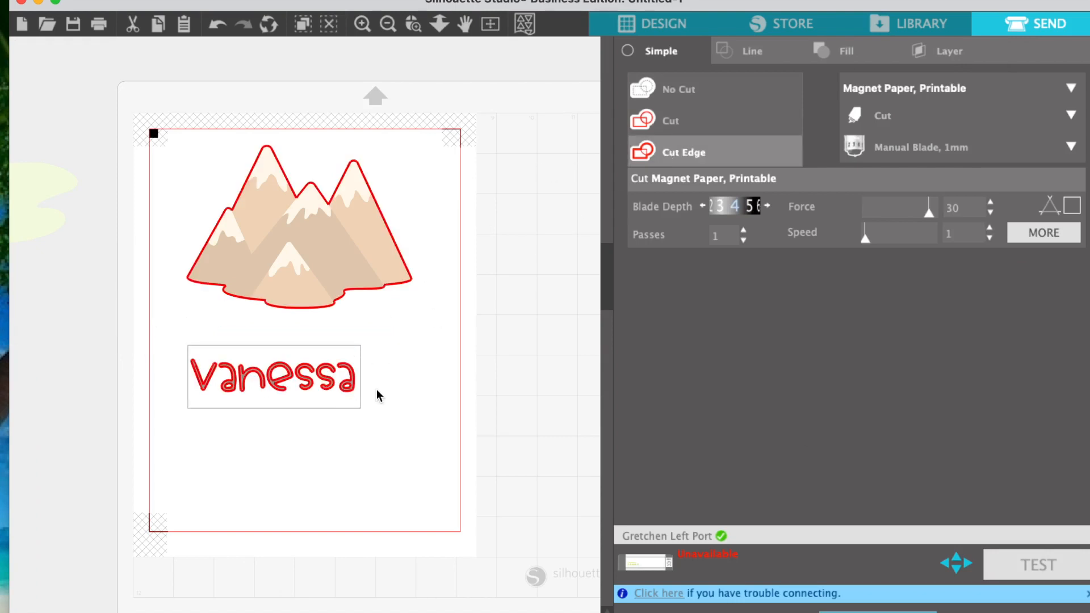
Assign No Cut to the name text and return to the design workspace.
{"action": "left_click", "coordinate": [343, 390]}
{"action": "left_click", "coordinate": [664, 158]}
{"action": "left_click", "coordinate": [699, 91]}
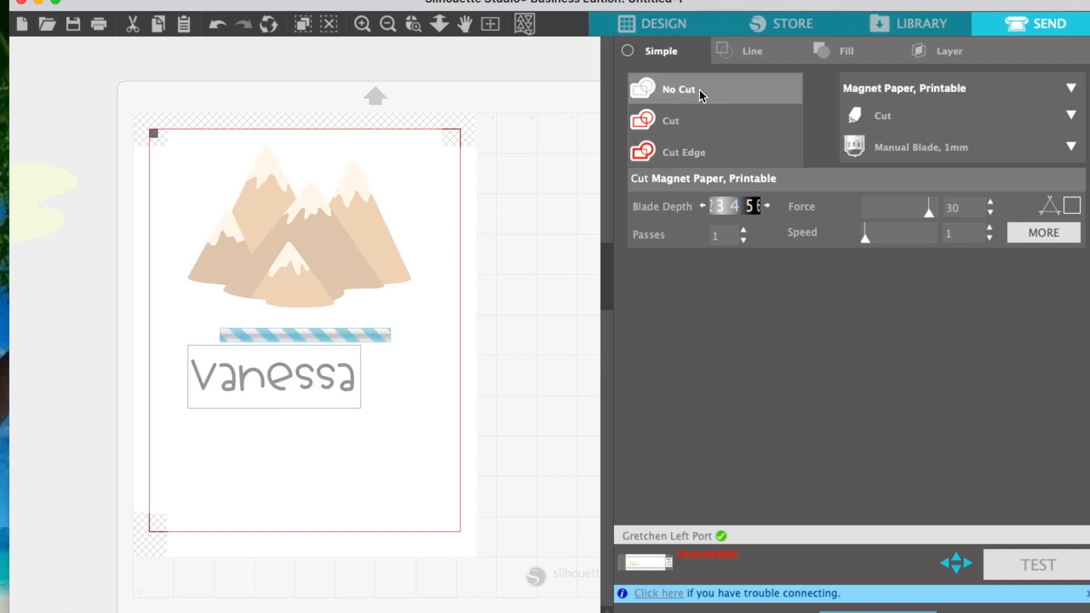
{"action": "left_click", "coordinate": [632, 29]}
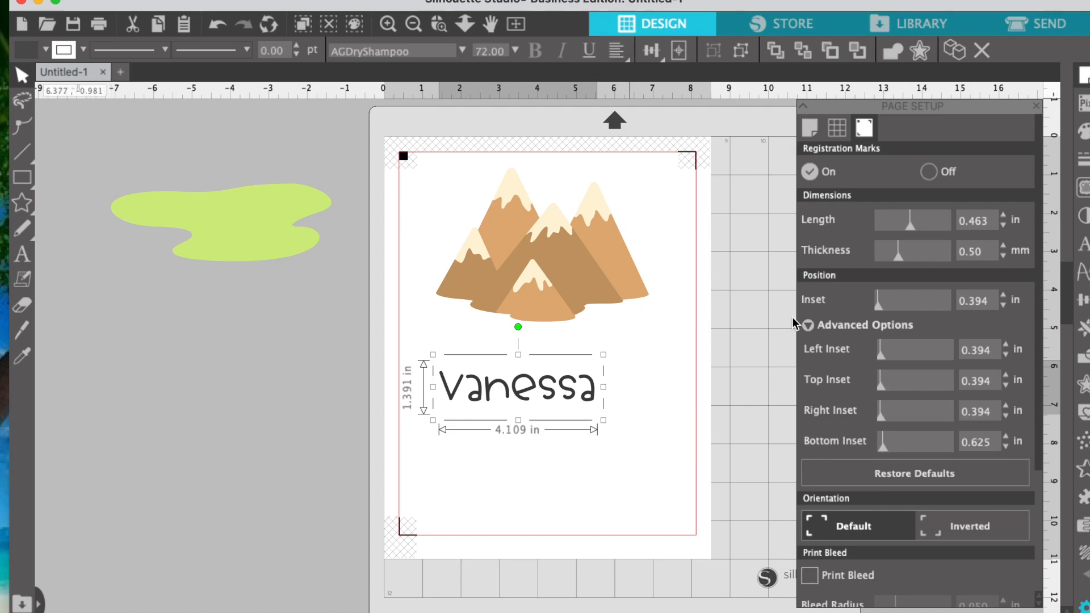
Offset the name text by about 0.135 in with rounded corners and weld the offset into one outline.
{"action": "left_click", "coordinate": [1036, 107]}
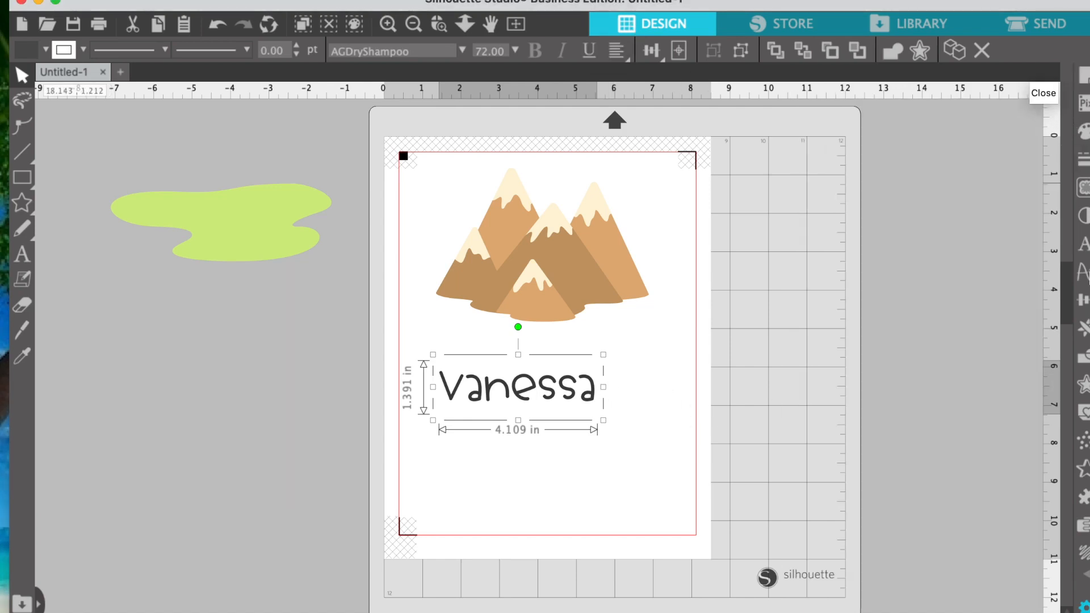
{"action": "left_click", "coordinate": [1083, 388]}
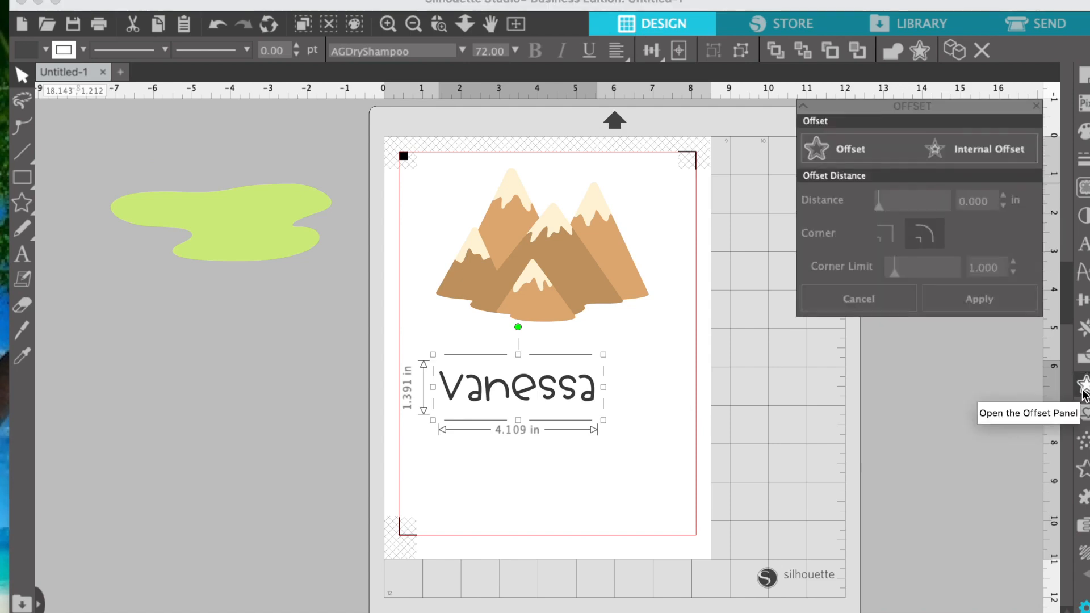
{"action": "left_click", "coordinate": [873, 162]}
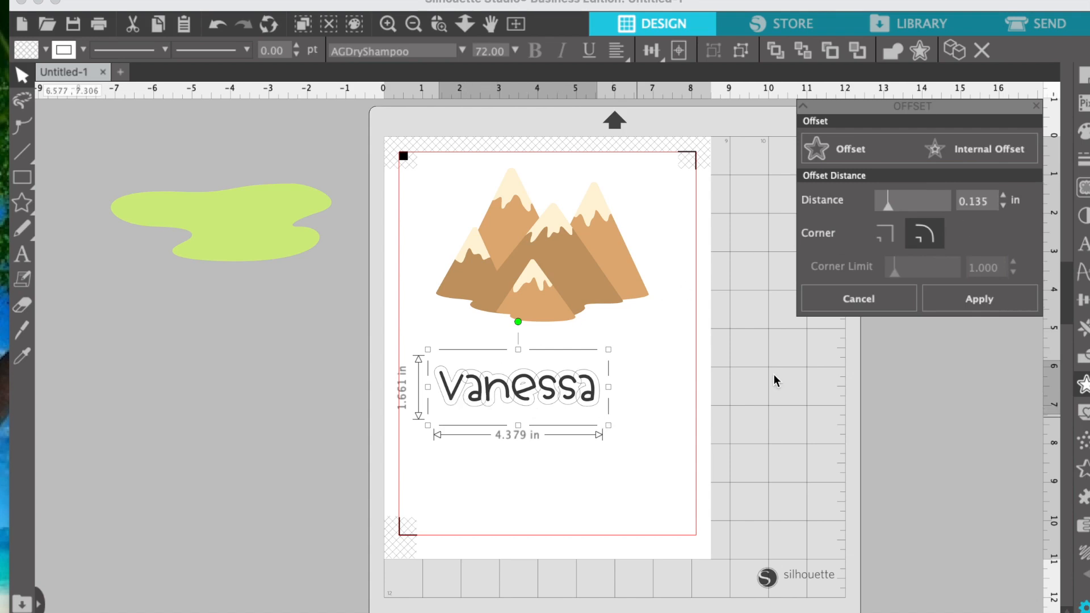
{"action": "left_click", "coordinate": [1002, 195]}
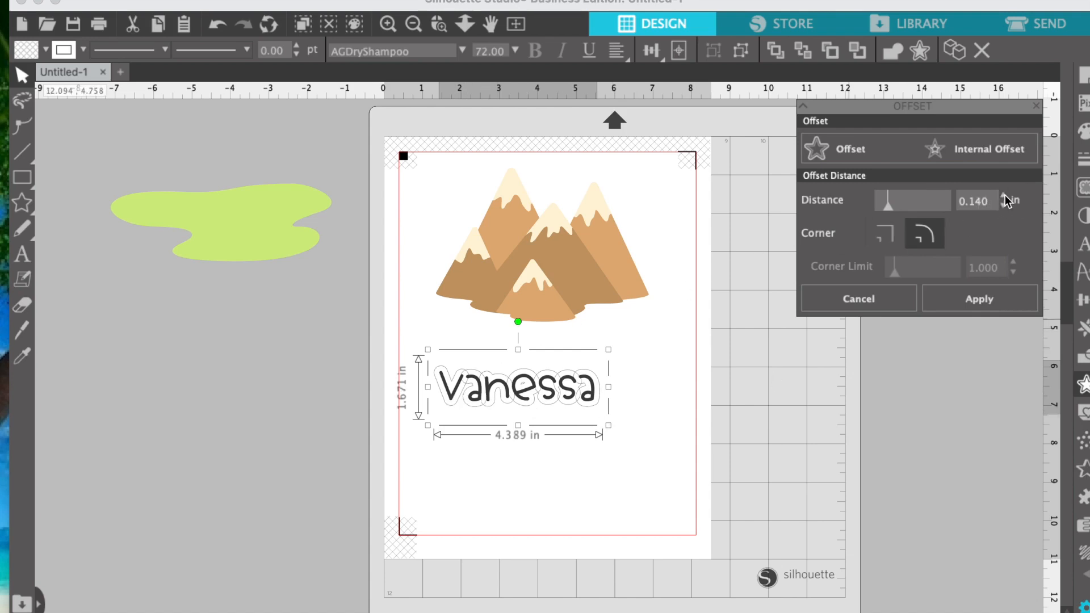
{"action": "left_click", "coordinate": [1003, 207]}
{"action": "left_click", "coordinate": [1003, 207]}
{"action": "left_click", "coordinate": [1002, 195]}
{"action": "left_click", "coordinate": [975, 304]}
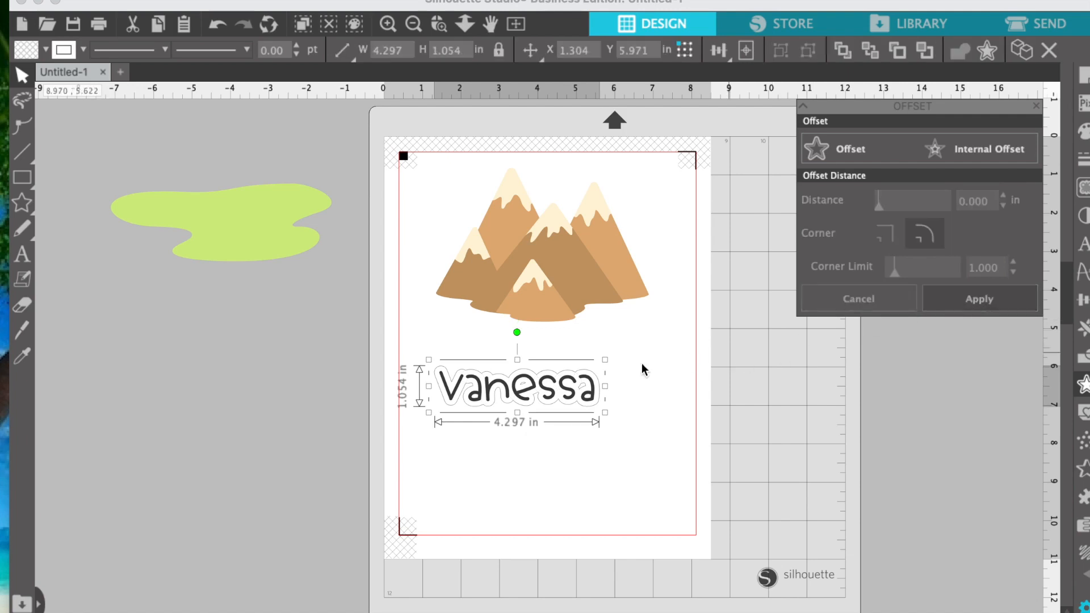
Release the offset outline's compound path and remove the small inner pieces between the letters.
{"action": "right_click", "coordinate": [600, 390]}
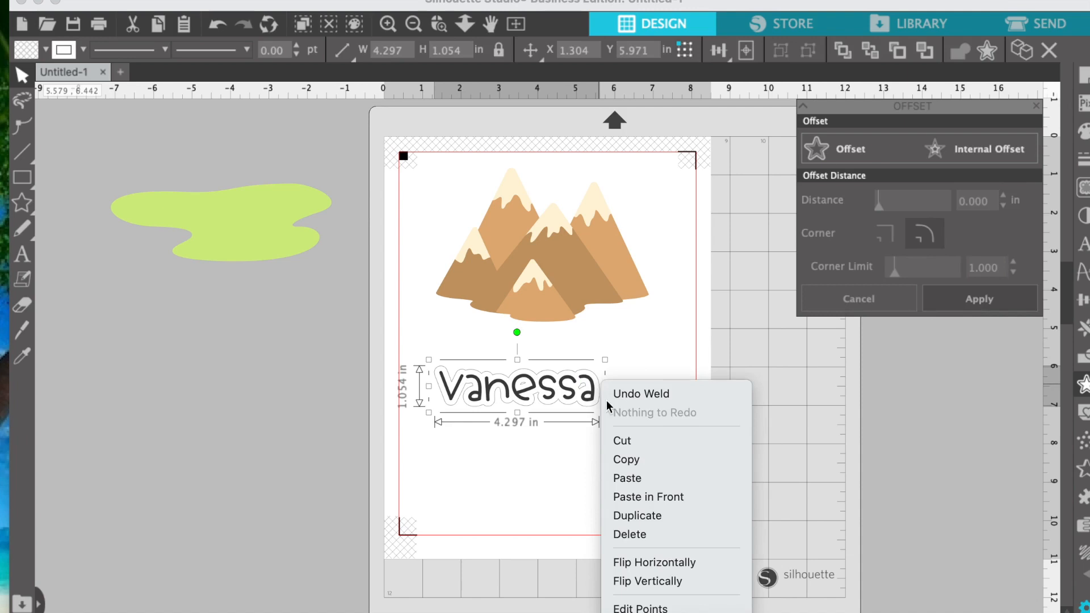
{"action": "left_click", "coordinate": [666, 510]}
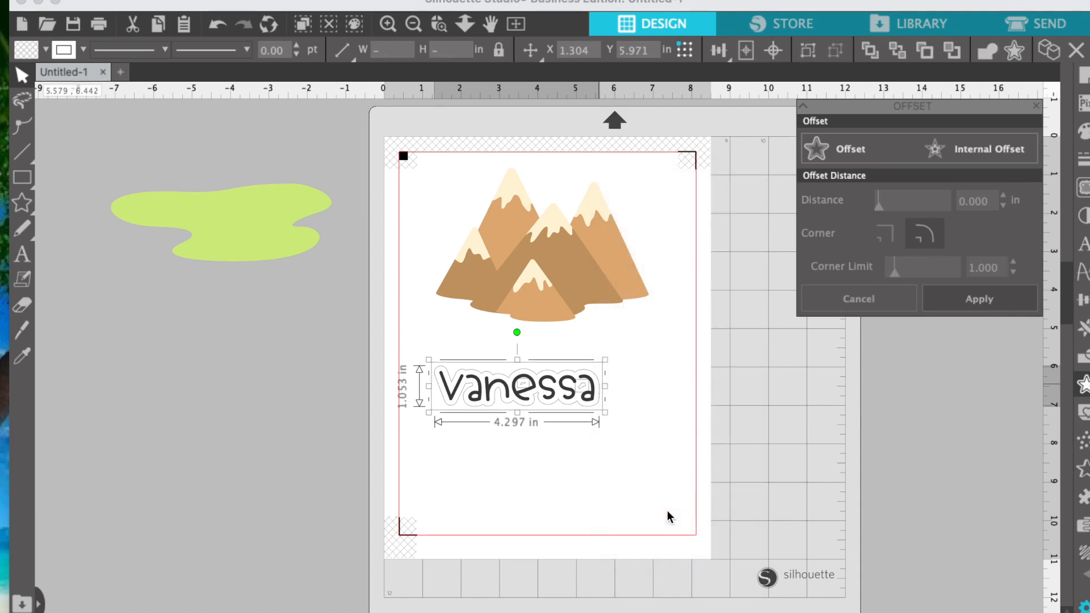
{"action": "left_click", "coordinate": [601, 400]}
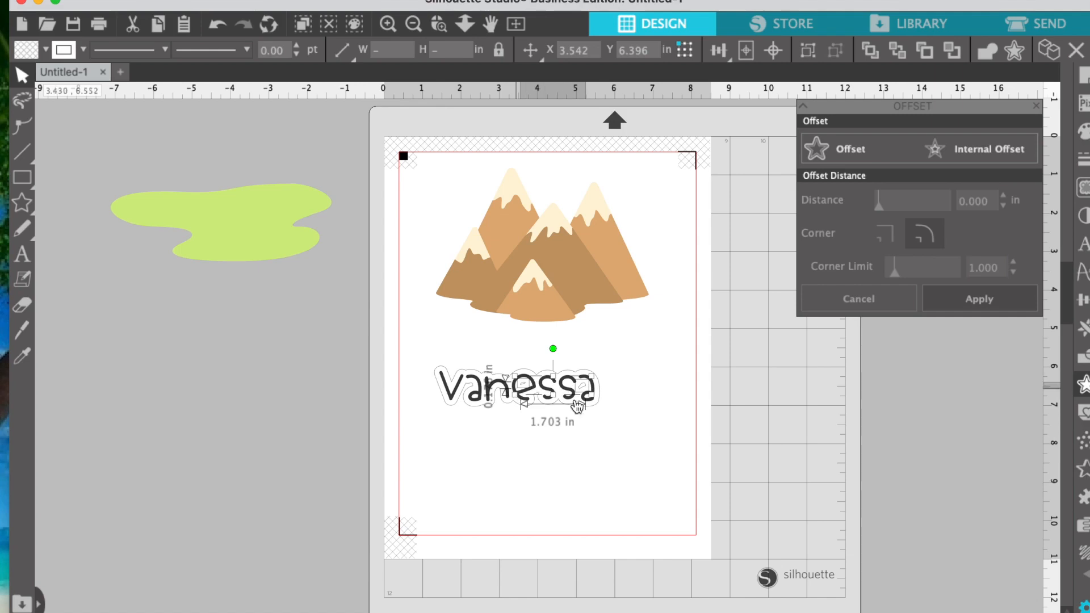
{"action": "left_click", "coordinate": [603, 383]}
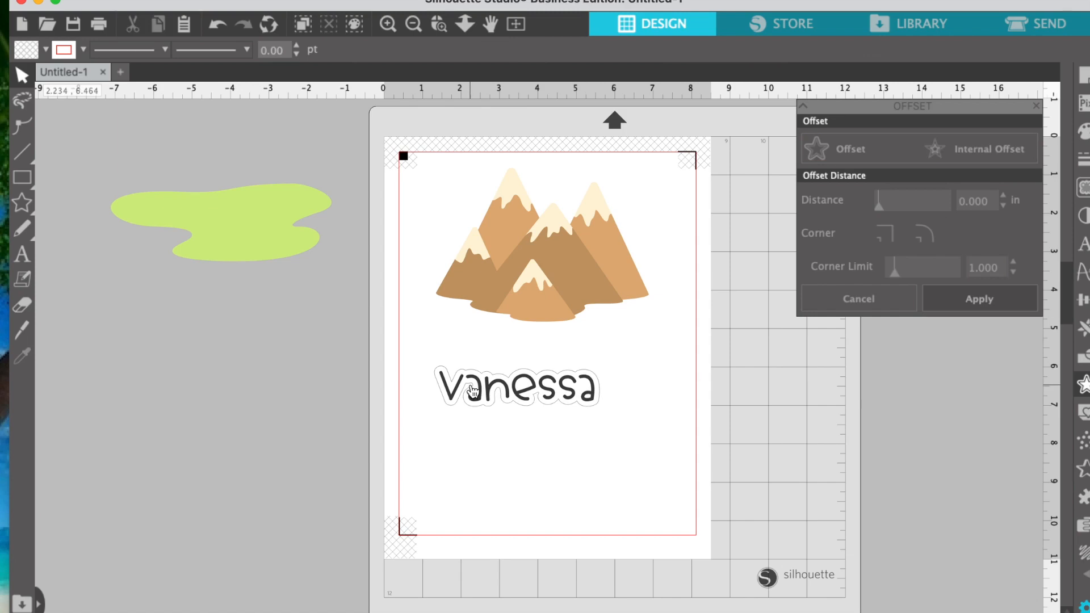
Edit the offset outline's points, deleting those that form the notch between the first two letters to smooth the lower edge.
{"action": "left_click", "coordinate": [388, 24]}
{"action": "left_click", "coordinate": [387, 24]}
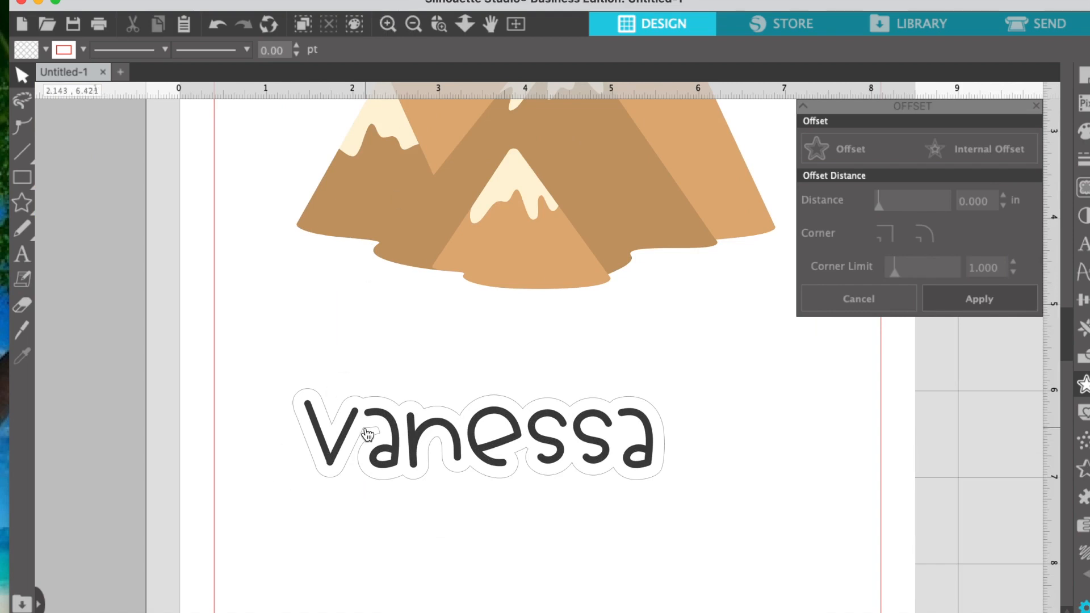
{"action": "double_click", "coordinate": [367, 433]}
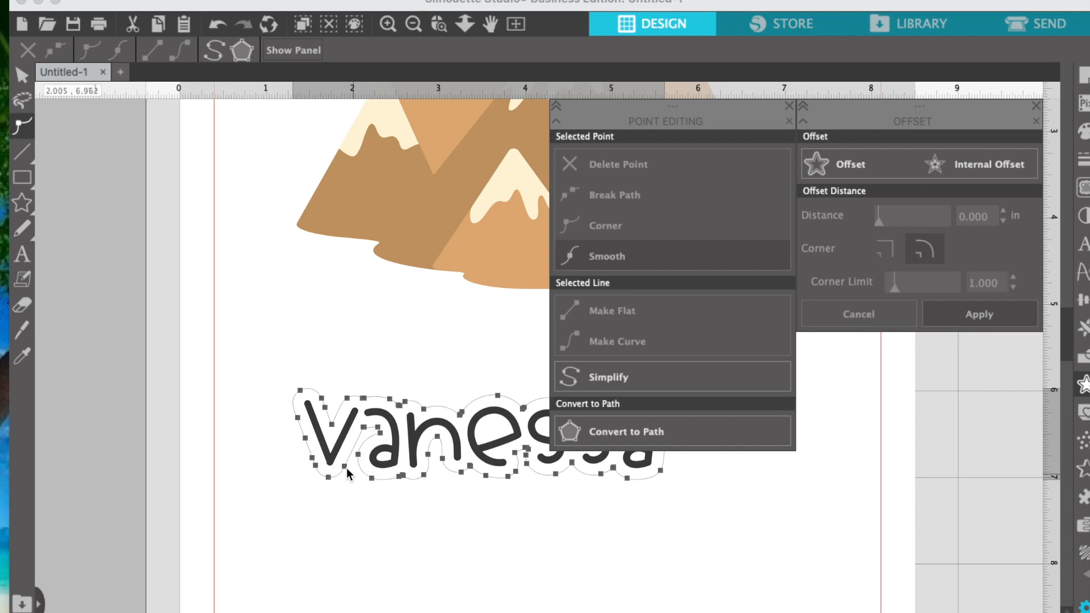
{"action": "left_click", "coordinate": [363, 428]}
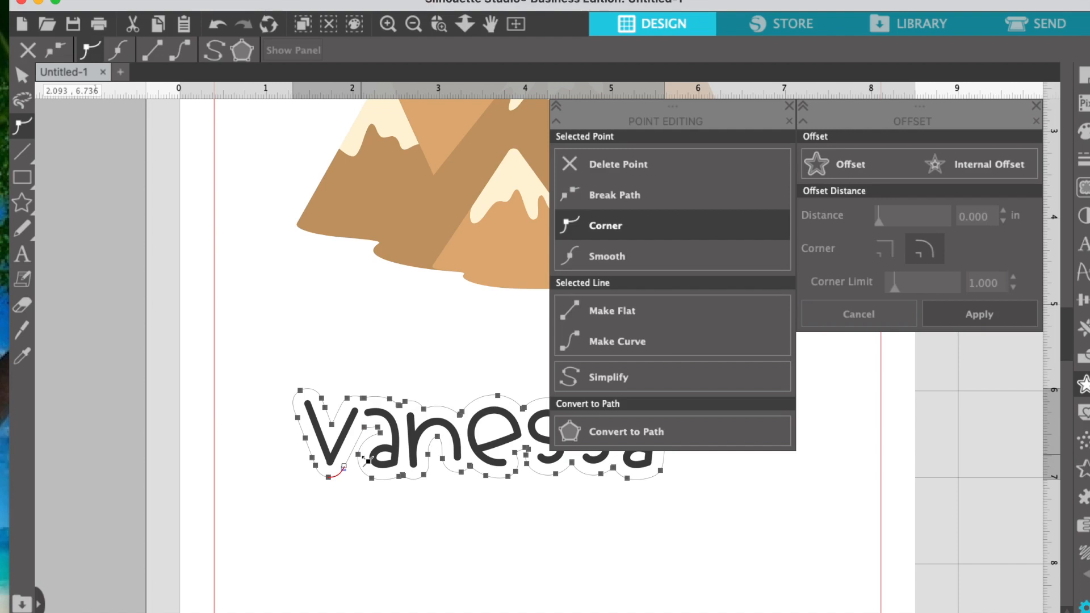
{"action": "left_click", "coordinate": [358, 457]}
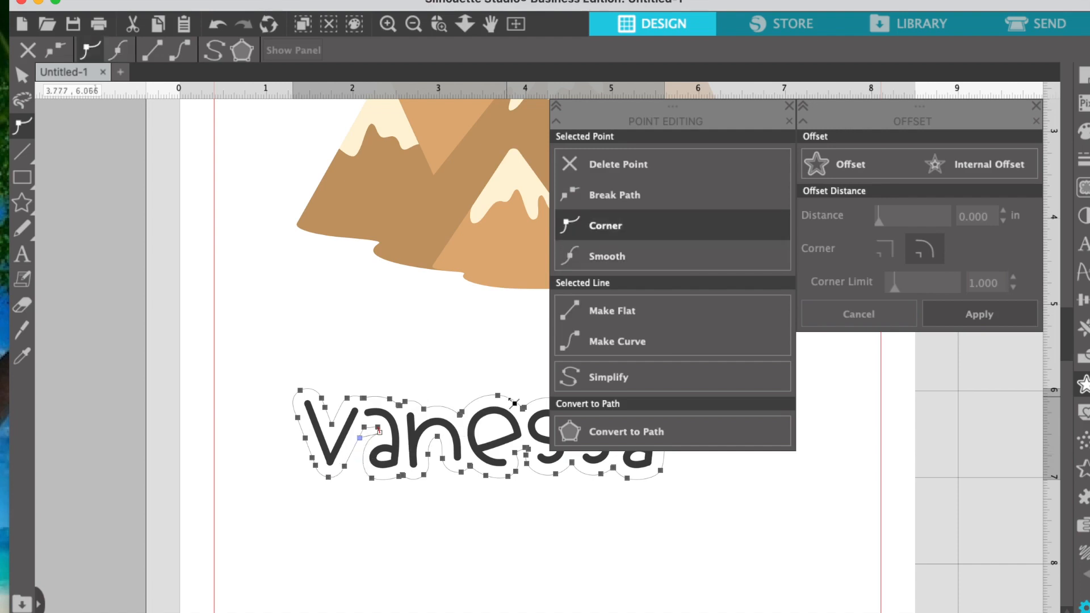
{"action": "left_click", "coordinate": [377, 427]}
{"action": "left_click", "coordinate": [344, 467]}
{"action": "left_click", "coordinate": [328, 477]}
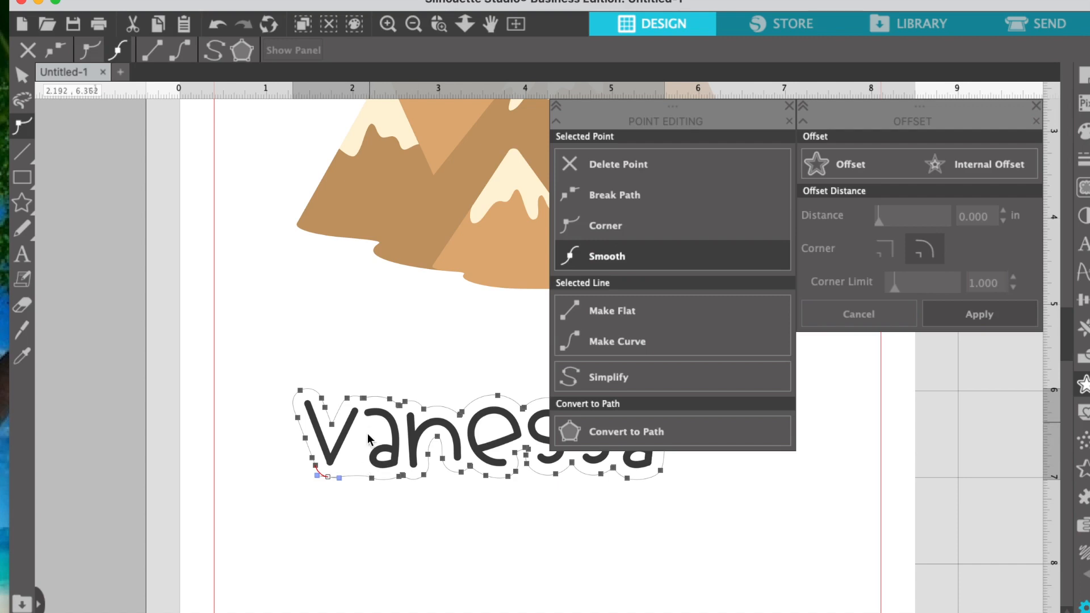
{"action": "left_click", "coordinate": [412, 510]}
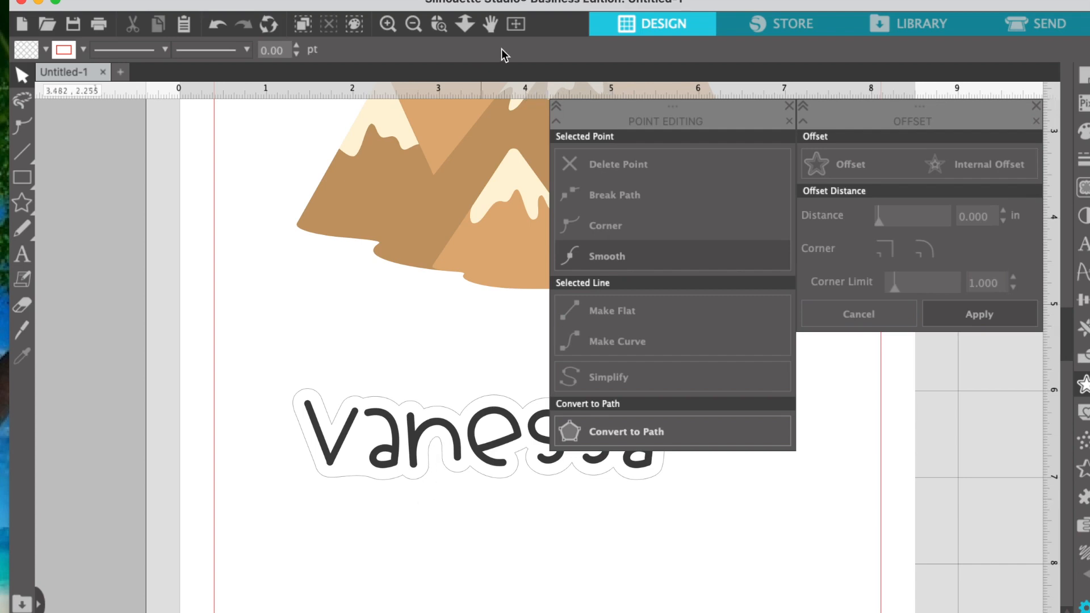
Close the point editing and offset settings and select the outline around the name.
{"action": "left_click", "coordinate": [792, 107]}
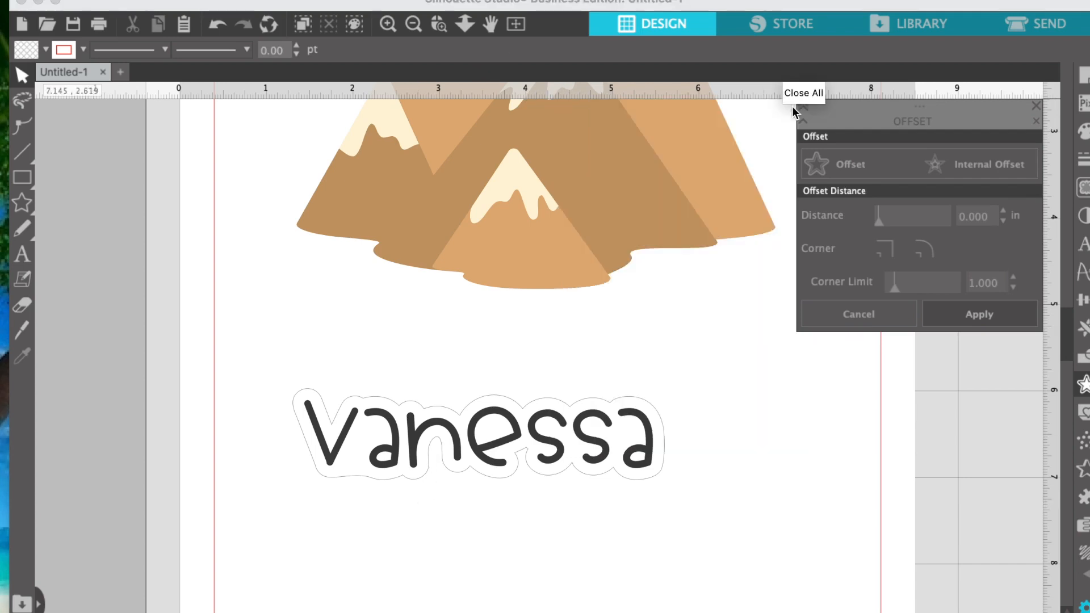
{"action": "left_click", "coordinate": [1037, 107]}
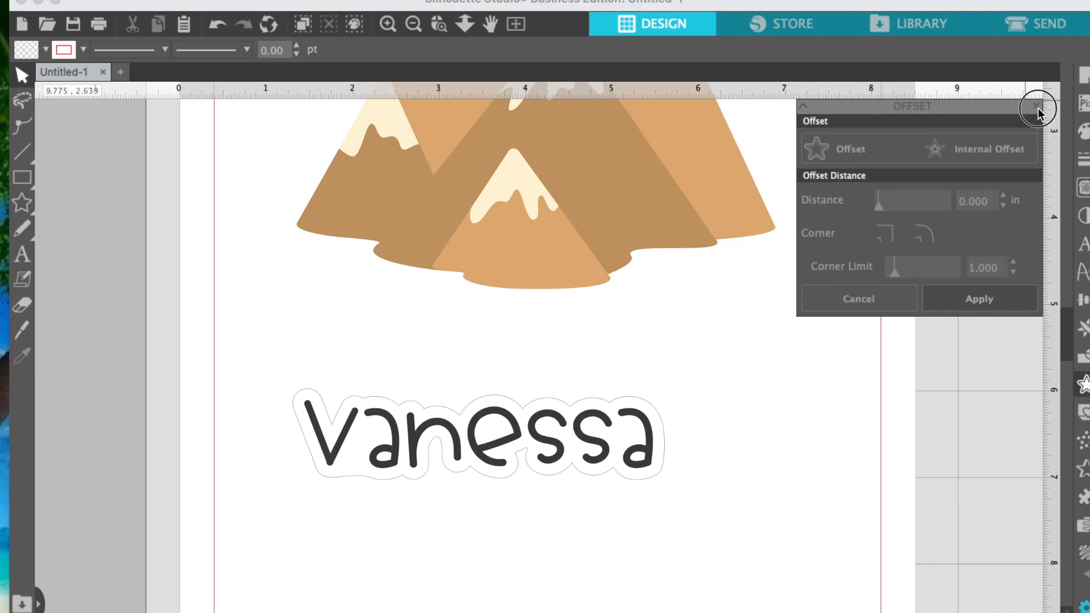
{"action": "left_click", "coordinate": [516, 23]}
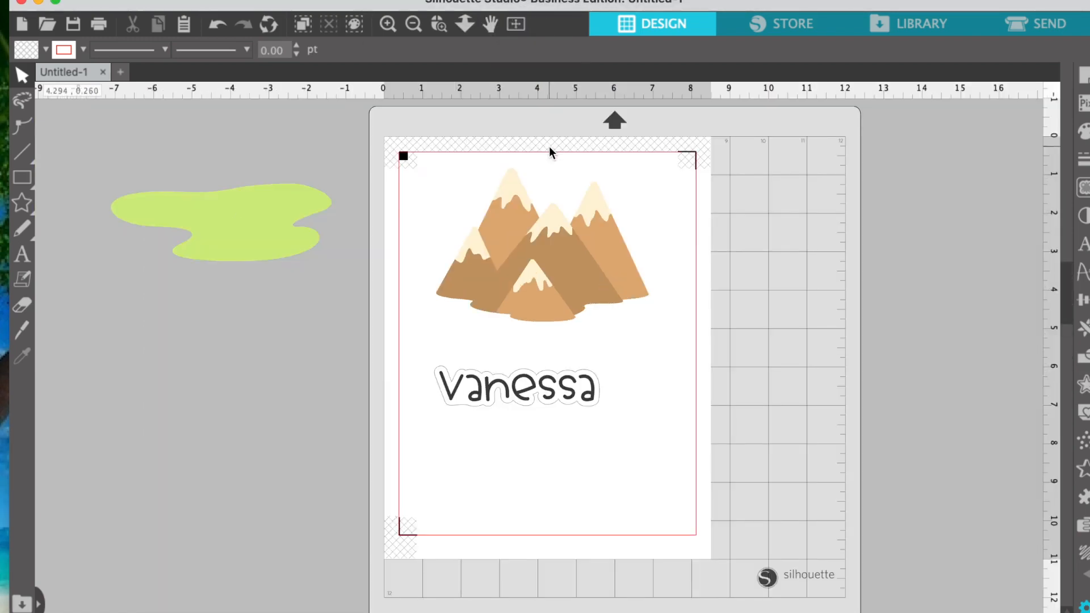
{"action": "left_click", "coordinate": [460, 411]}
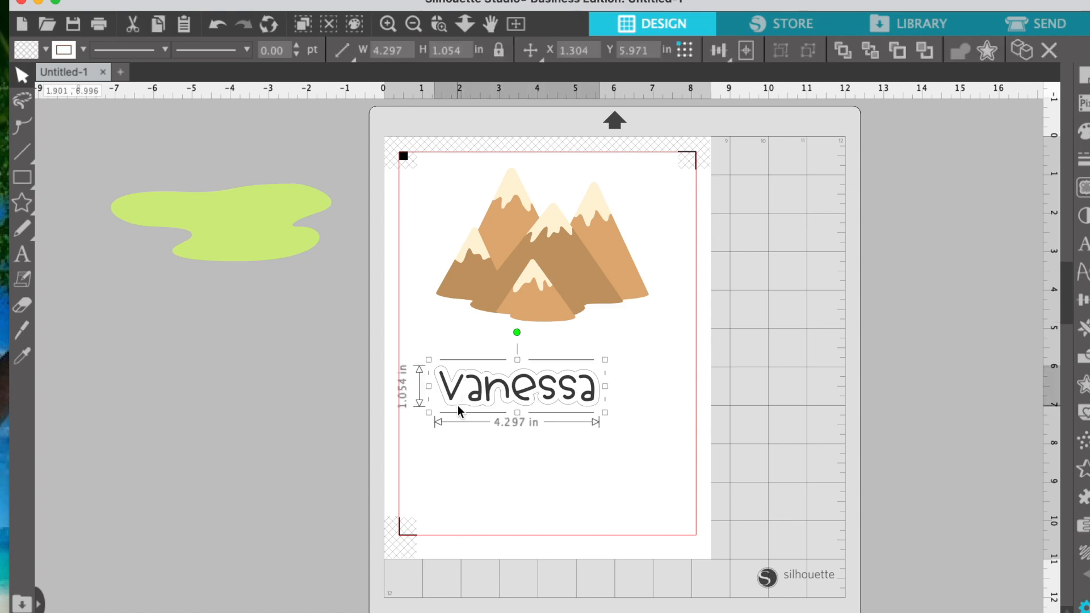
Set the line and fill of the outline around the name to the light green sampled from the shape beside the page.
{"action": "left_click", "coordinate": [84, 51]}
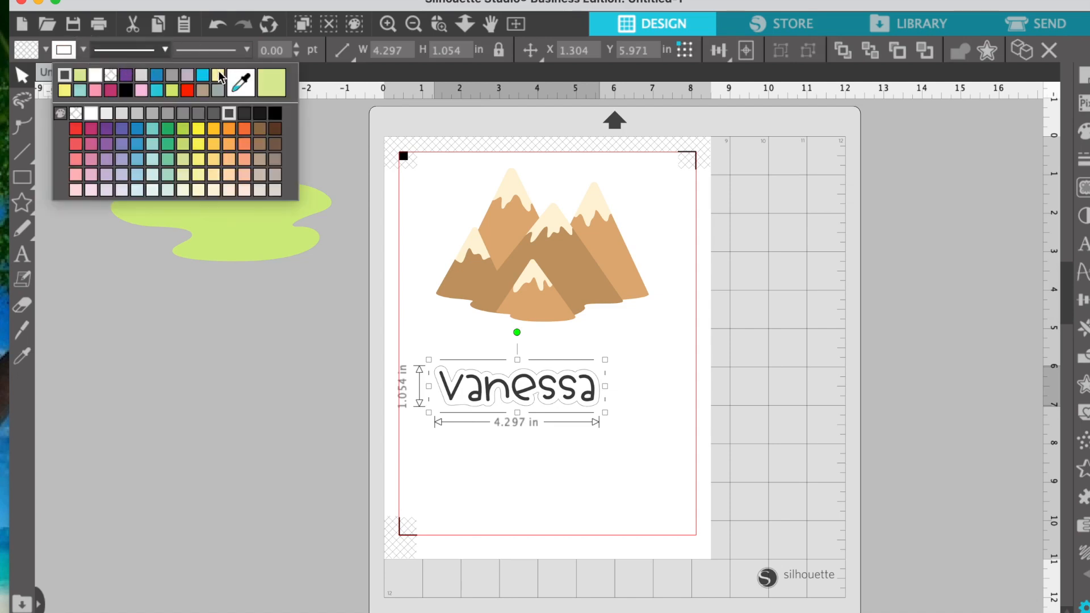
{"action": "left_click", "coordinate": [242, 84]}
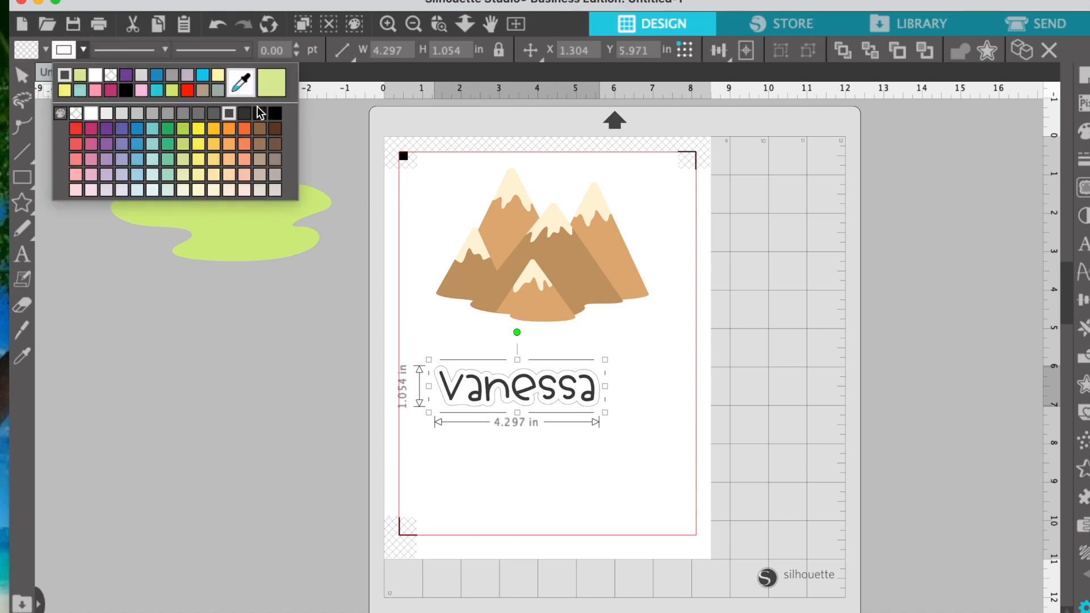
{"action": "left_click", "coordinate": [260, 233]}
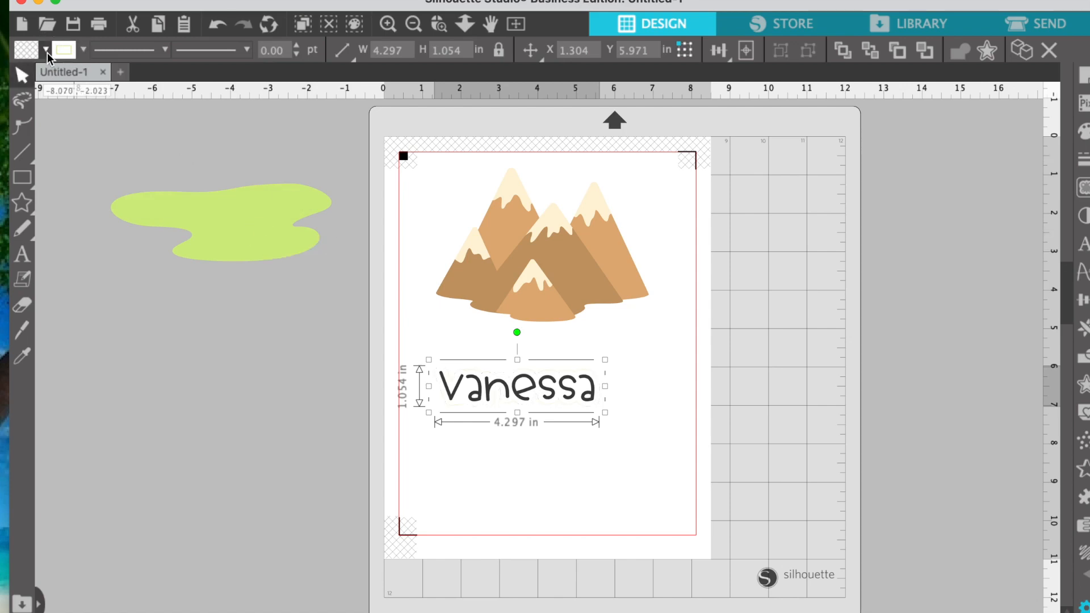
{"action": "left_click", "coordinate": [46, 53]}
{"action": "left_click", "coordinate": [200, 88]}
{"action": "left_click", "coordinate": [236, 233]}
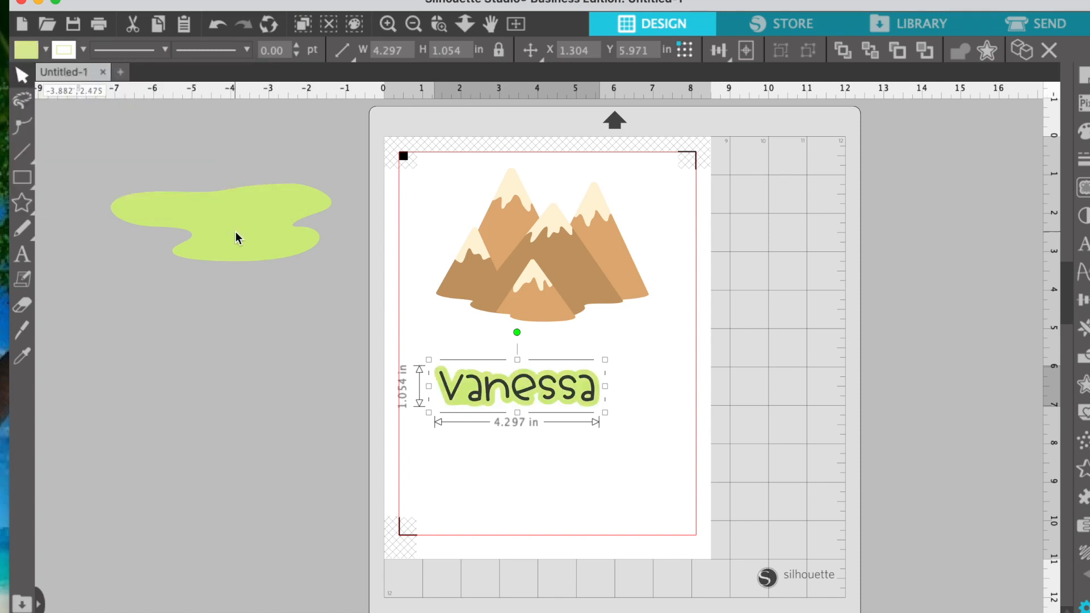
{"action": "left_click", "coordinate": [648, 420]}
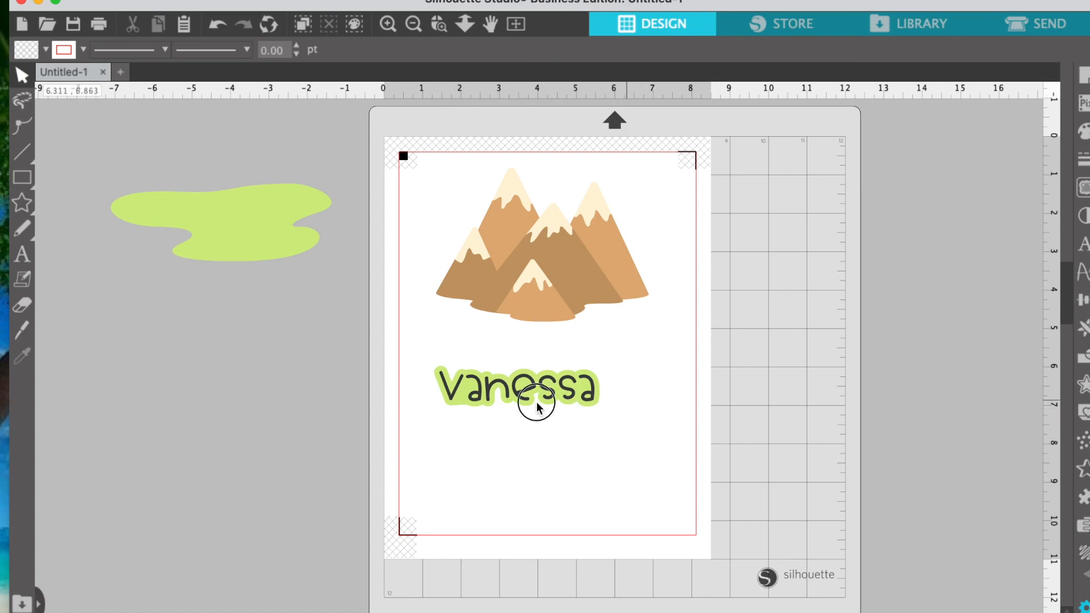
Group the name text with its green offset outline.
{"action": "left_click", "coordinate": [450, 374]}
{"action": "right_click", "coordinate": [451, 373]}
{"action": "scroll", "coordinate": [517, 601], "scroll_direction": "down", "scroll_amount": 5}
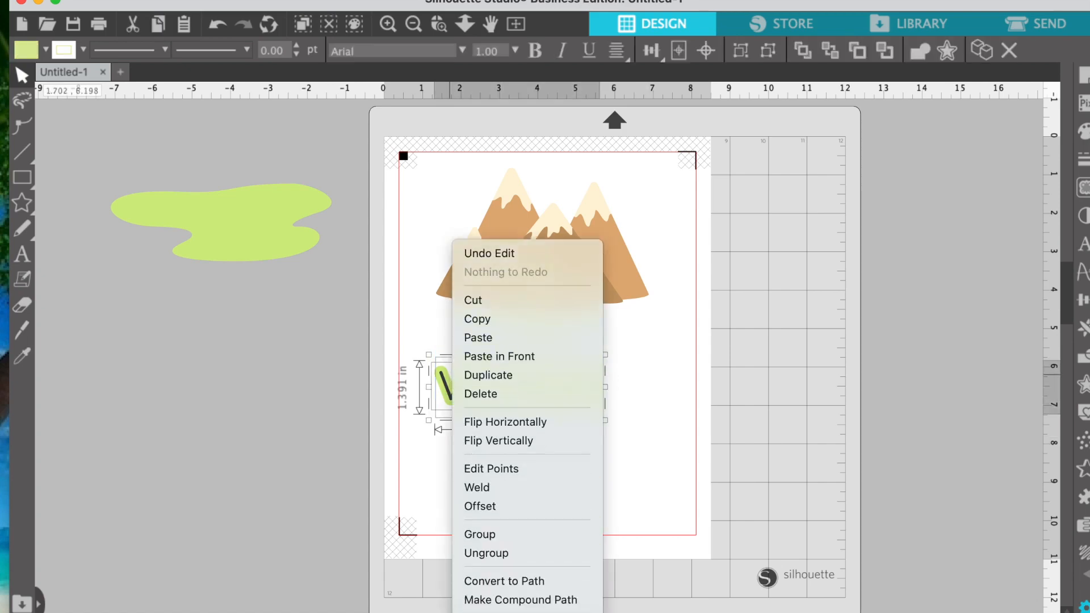
{"action": "left_click", "coordinate": [512, 461]}
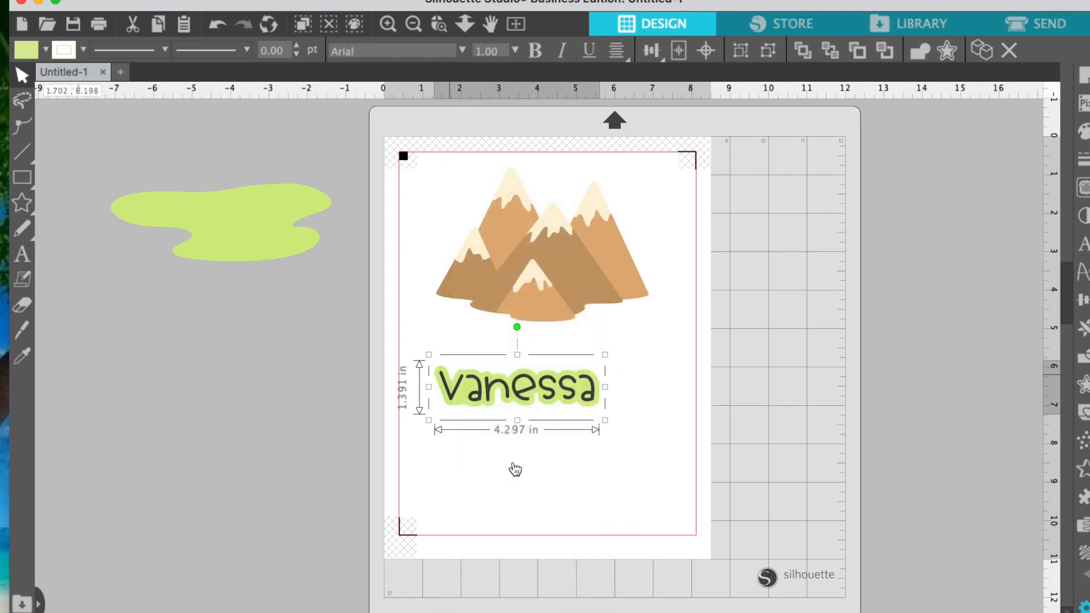
Try Cut Edge on the grouped name in the send settings, and return it to No Cut.
{"action": "left_click", "coordinate": [1015, 27]}
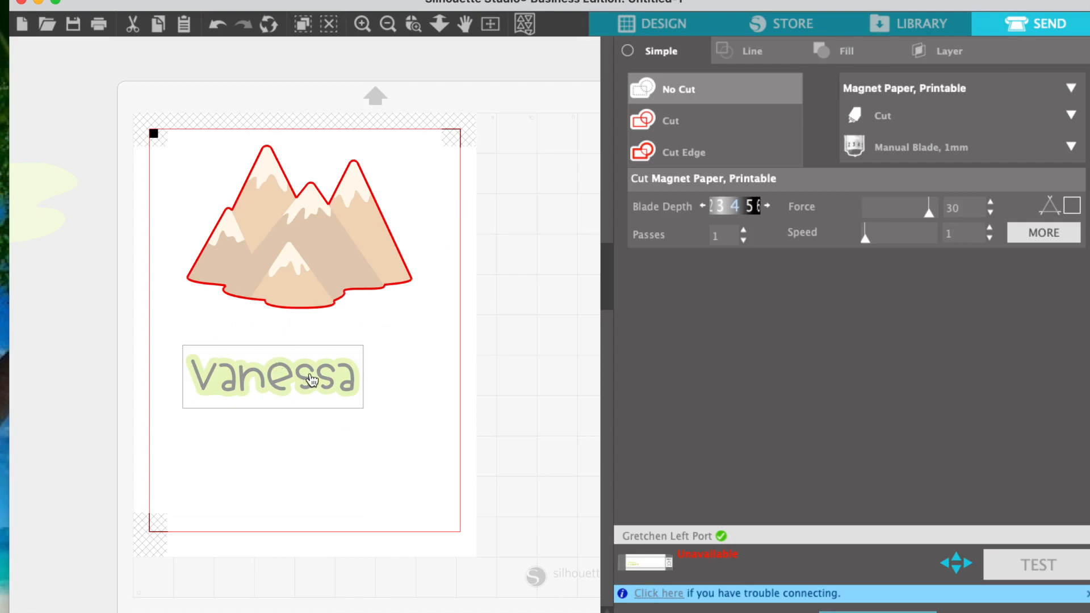
{"action": "left_click", "coordinate": [304, 410]}
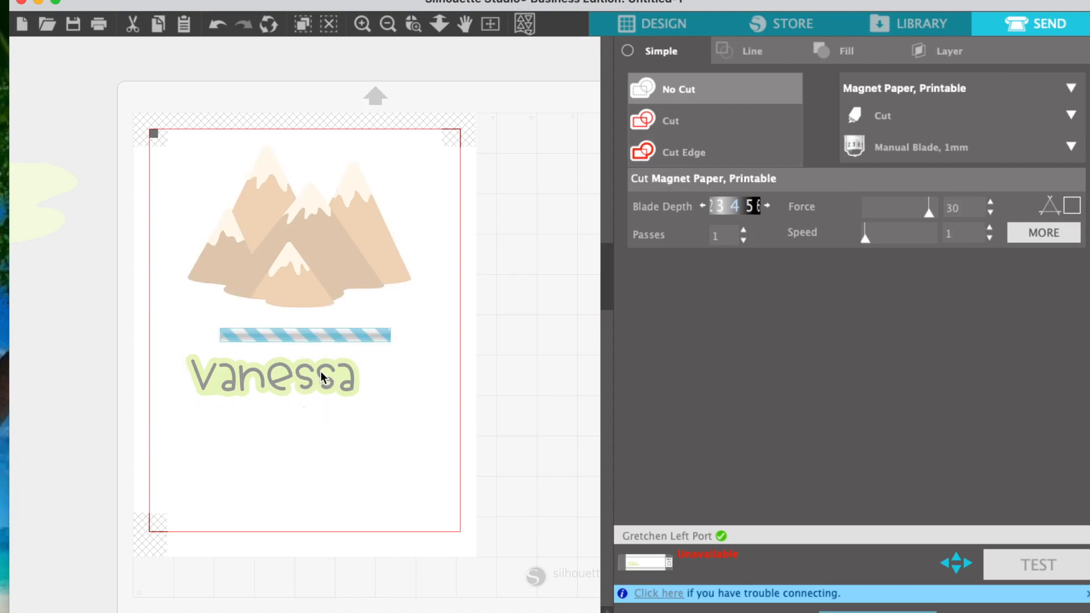
{"action": "left_click", "coordinate": [669, 153]}
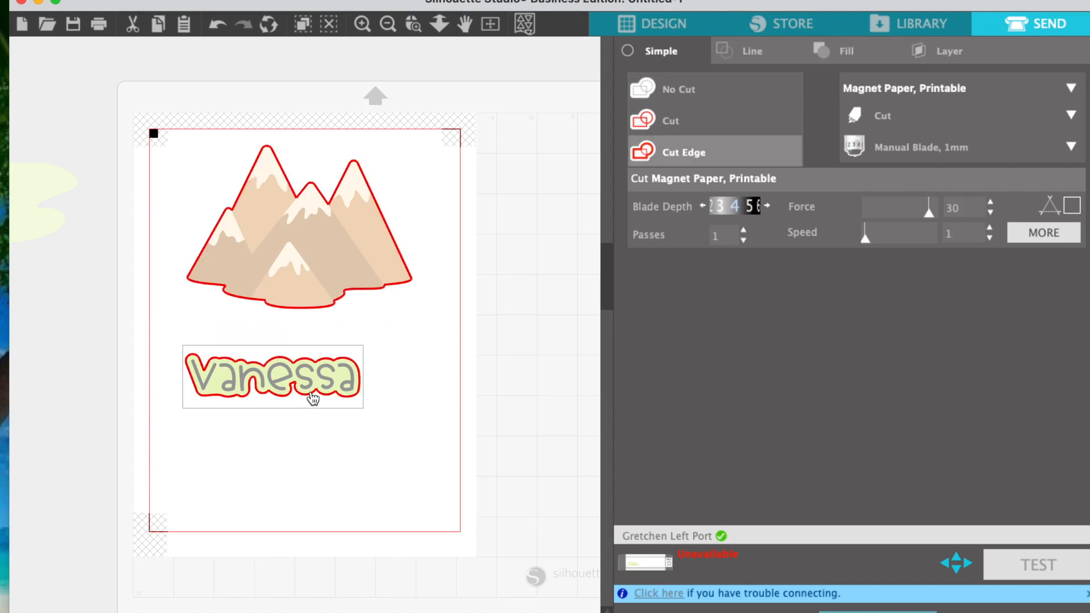
{"action": "left_click", "coordinate": [710, 103]}
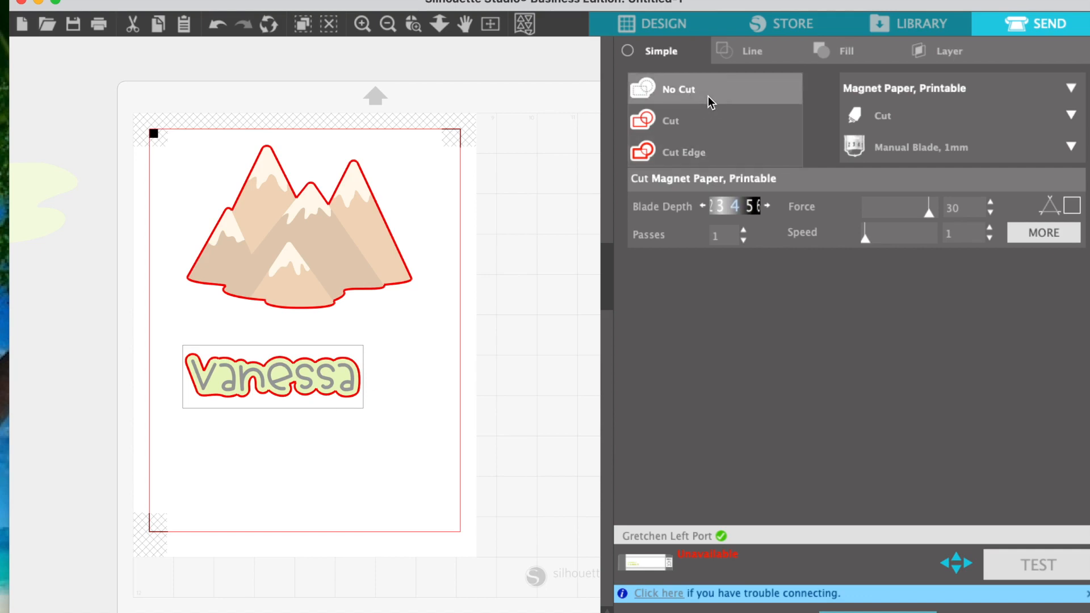
Place the grouped name over the middle of the mountains and scale it down to about 3.81 in wide.
{"action": "left_click_drag", "start_coordinate": [349, 377], "coordinate": [383, 242]}
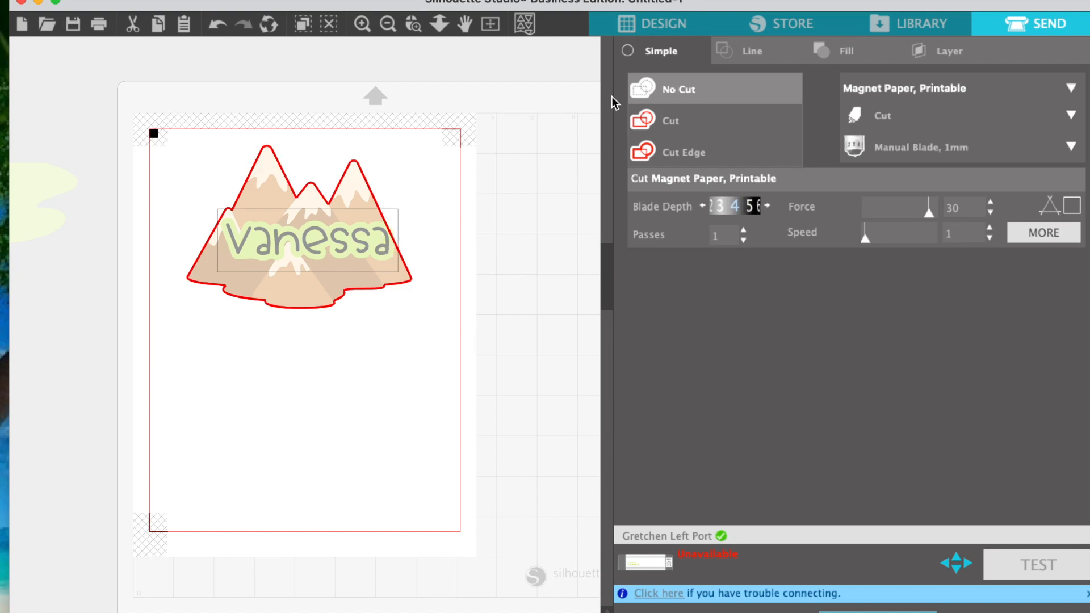
{"action": "left_click", "coordinate": [658, 25]}
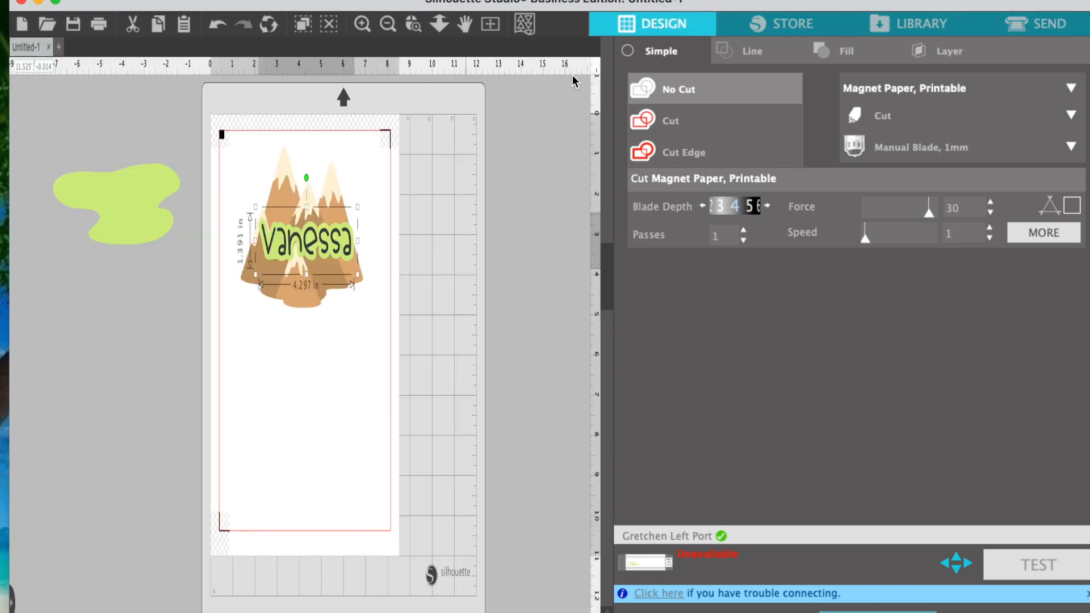
{"action": "left_click_drag", "start_coordinate": [638, 289], "coordinate": [623, 286]}
{"action": "left_click_drag", "start_coordinate": [563, 254], "coordinate": [574, 245]}
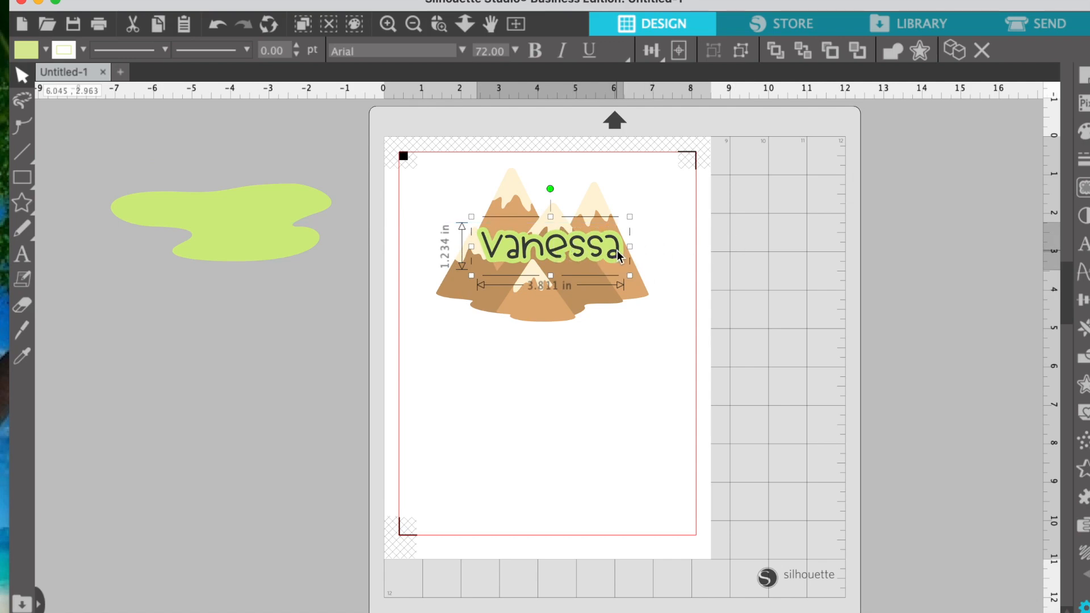
{"action": "left_click", "coordinate": [605, 377]}
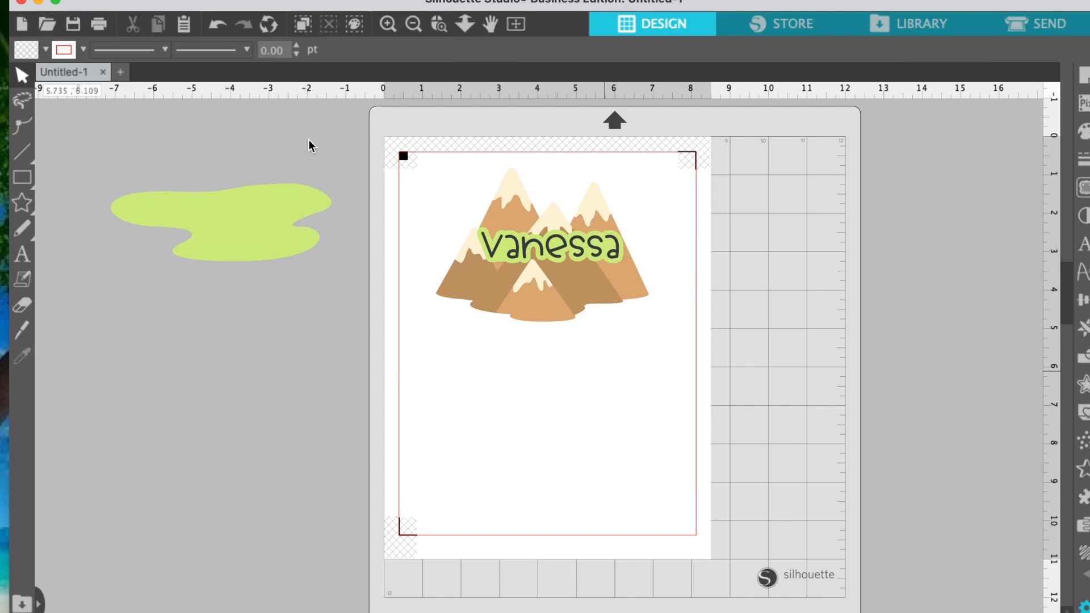
{"action": "left_click", "coordinate": [523, 250]}
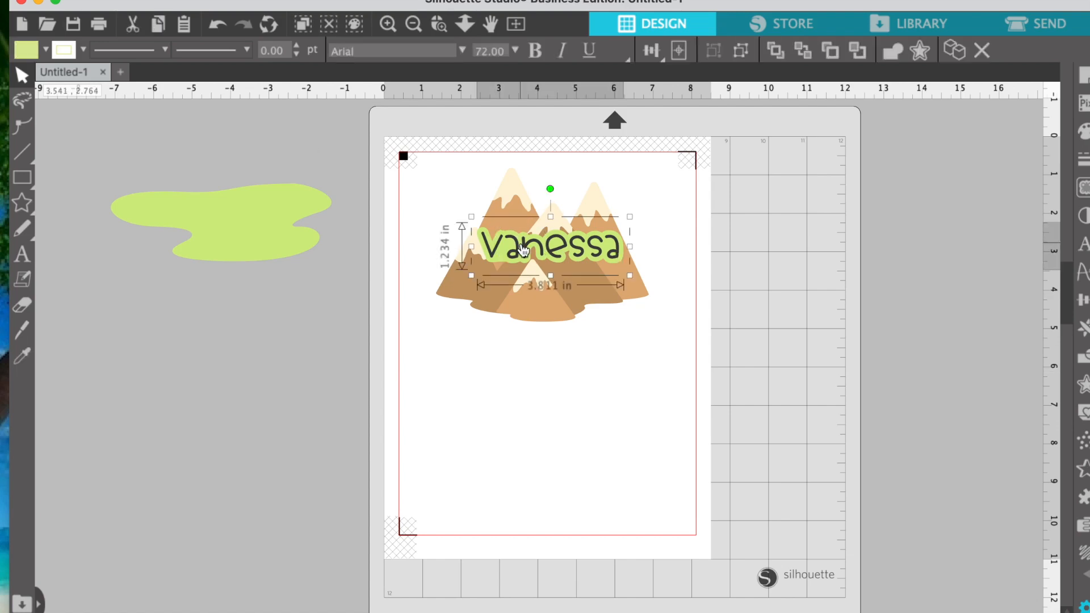
{"action": "left_click", "coordinate": [28, 260]}
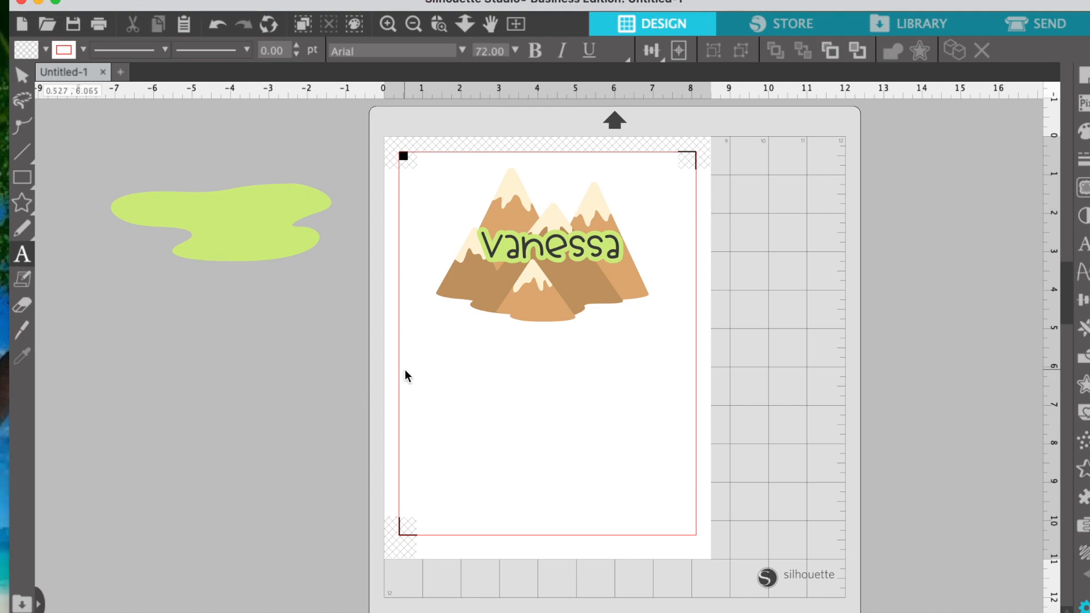
{"action": "left_click", "coordinate": [466, 397]}
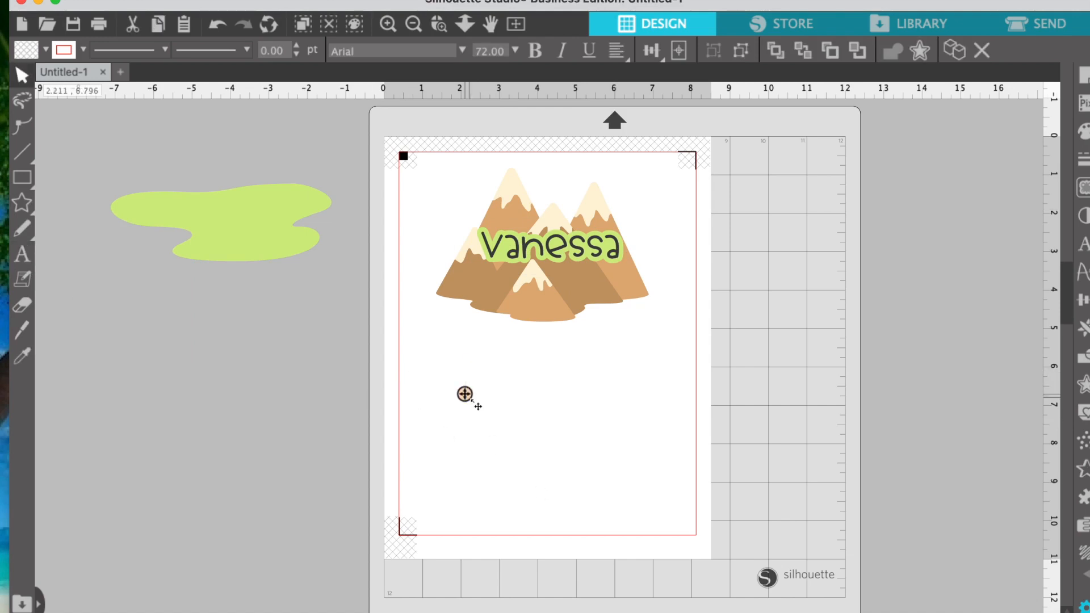
{"action": "left_click", "coordinate": [464, 394]}
Add the text "June 17th" in the empty area below the mountains.
{"action": "left_click", "coordinate": [22, 262]}
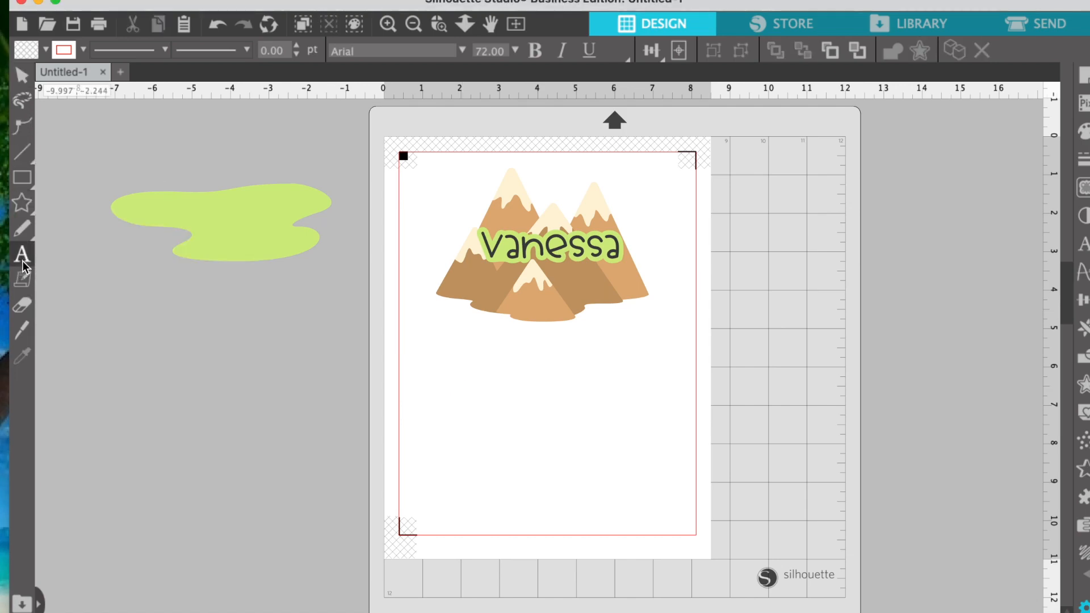
{"action": "left_click", "coordinate": [430, 391]}
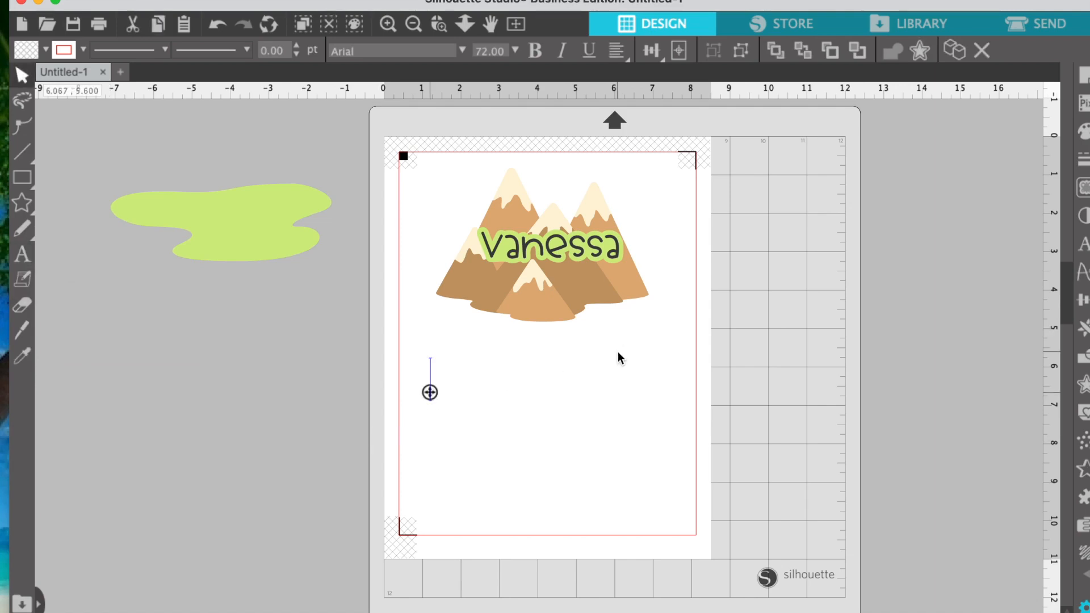
{"action": "type", "text": "Jun"}
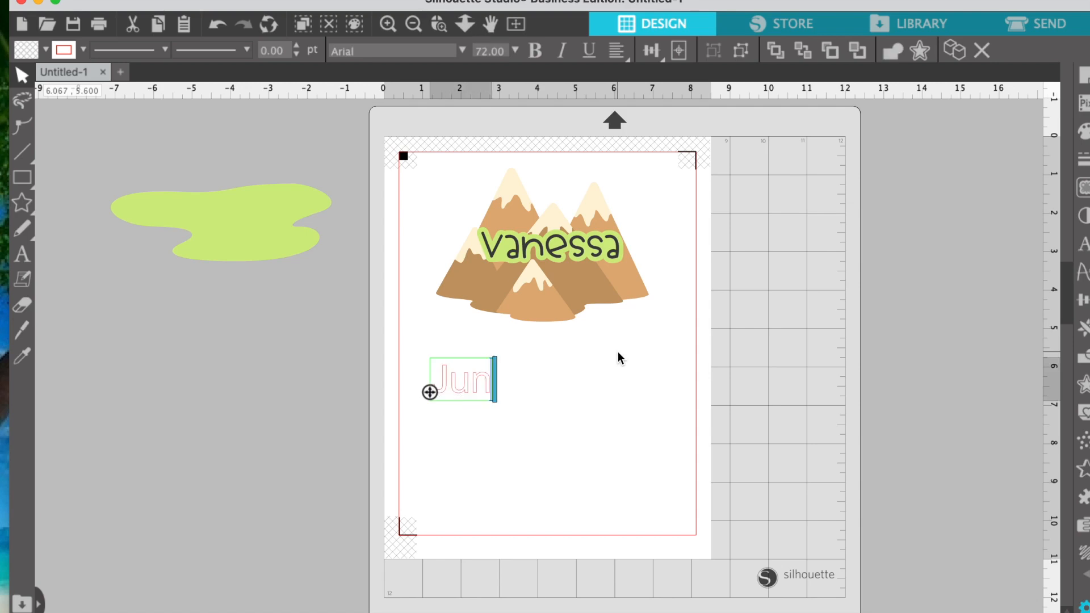
{"action": "type", "text": "e 17th"}
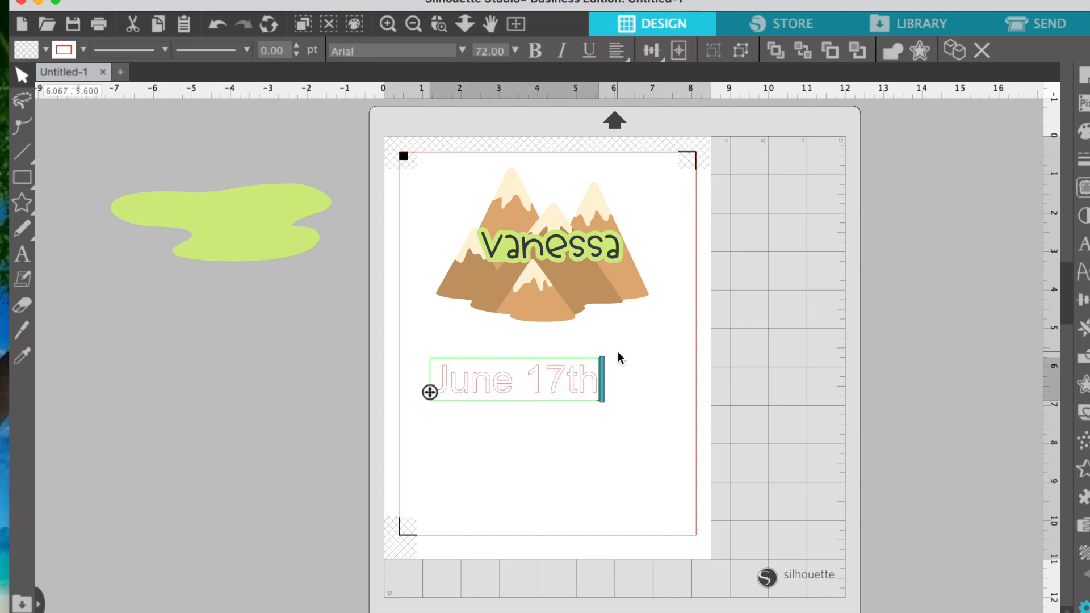
{"action": "key", "text": "Escape"}
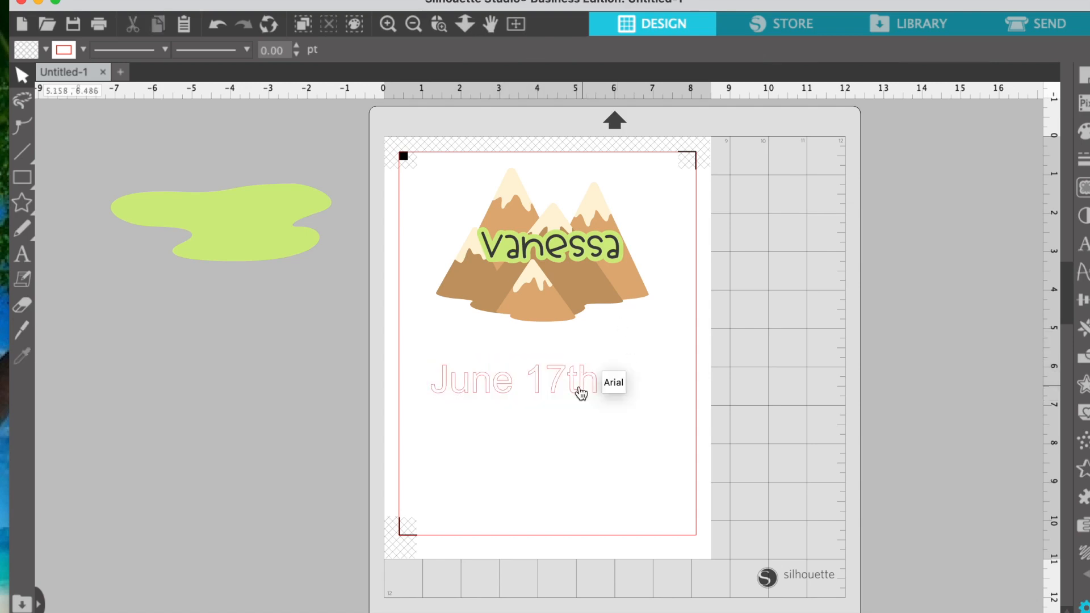
Change the date text's font to AGDryShampoo.
{"action": "left_click", "coordinate": [579, 386]}
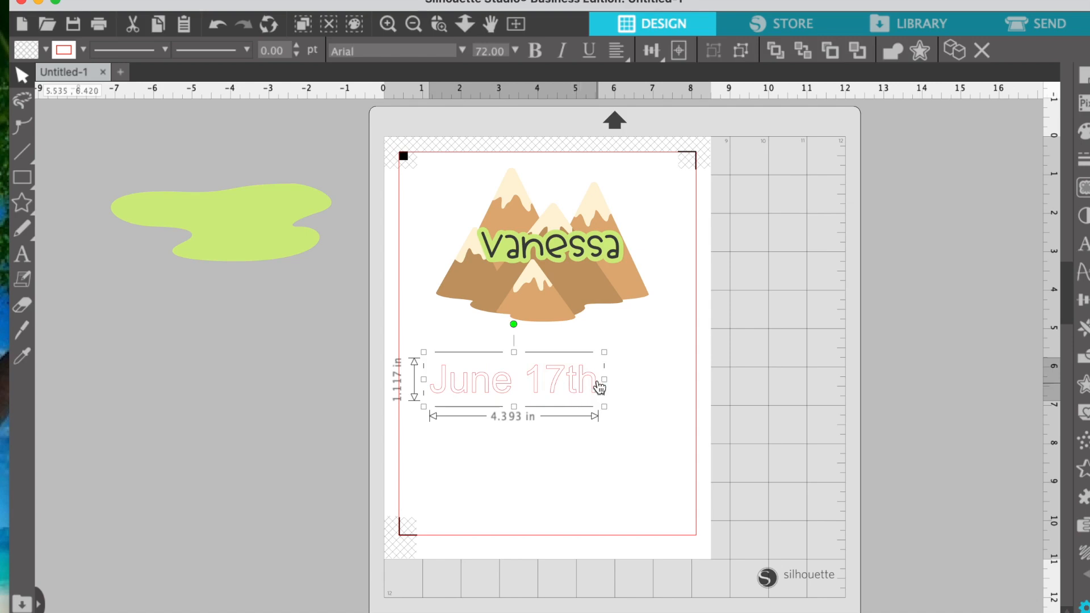
{"action": "left_click", "coordinate": [462, 51]}
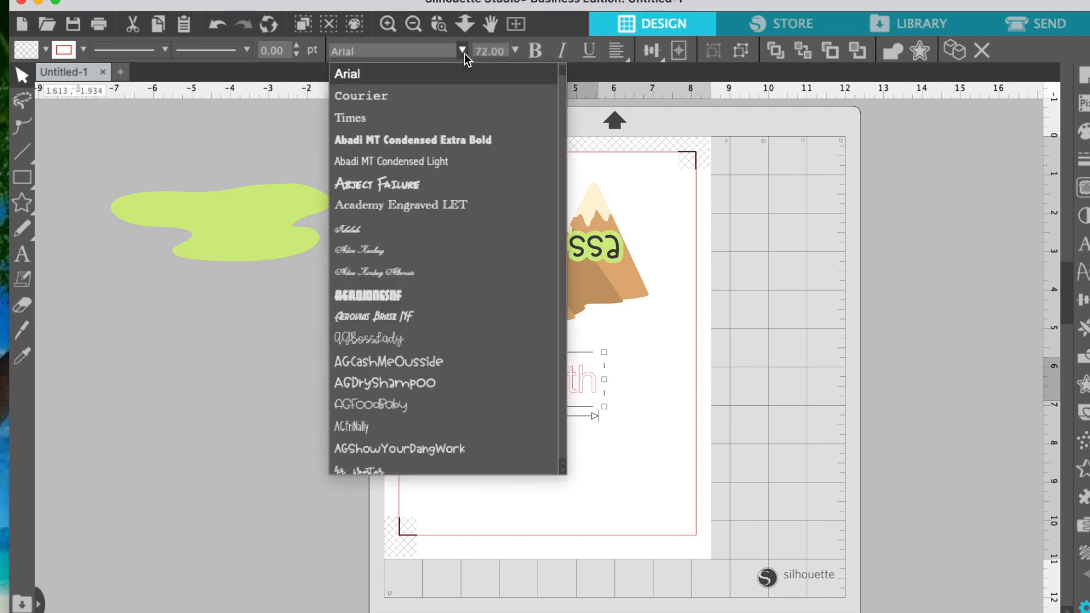
{"action": "left_click", "coordinate": [419, 382]}
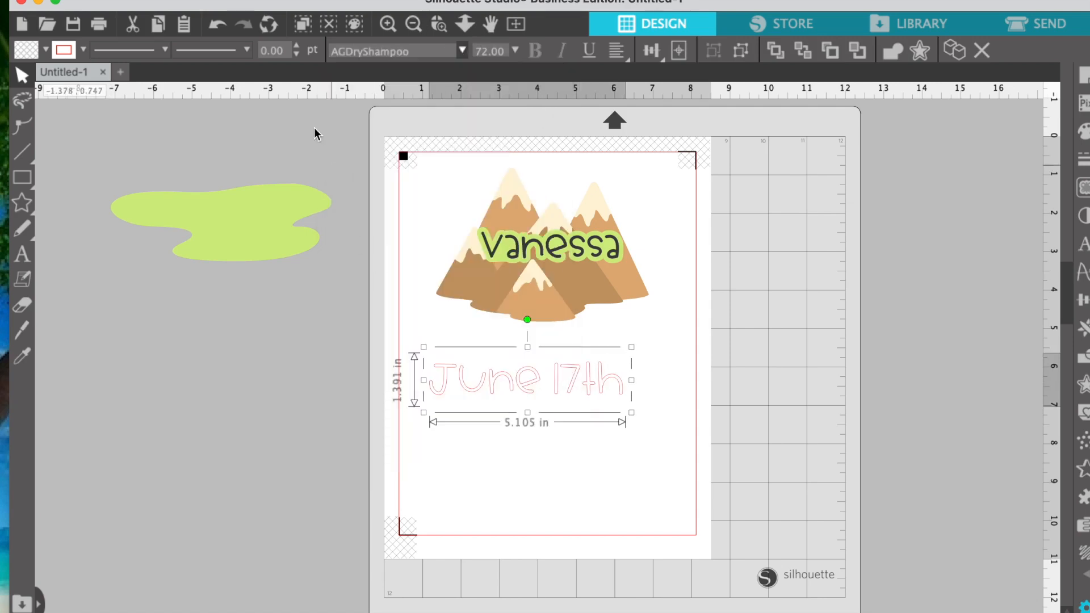
Color the date text's line and fill dark gray and scale it down to about 2.42 in wide.
{"action": "left_click", "coordinate": [87, 51]}
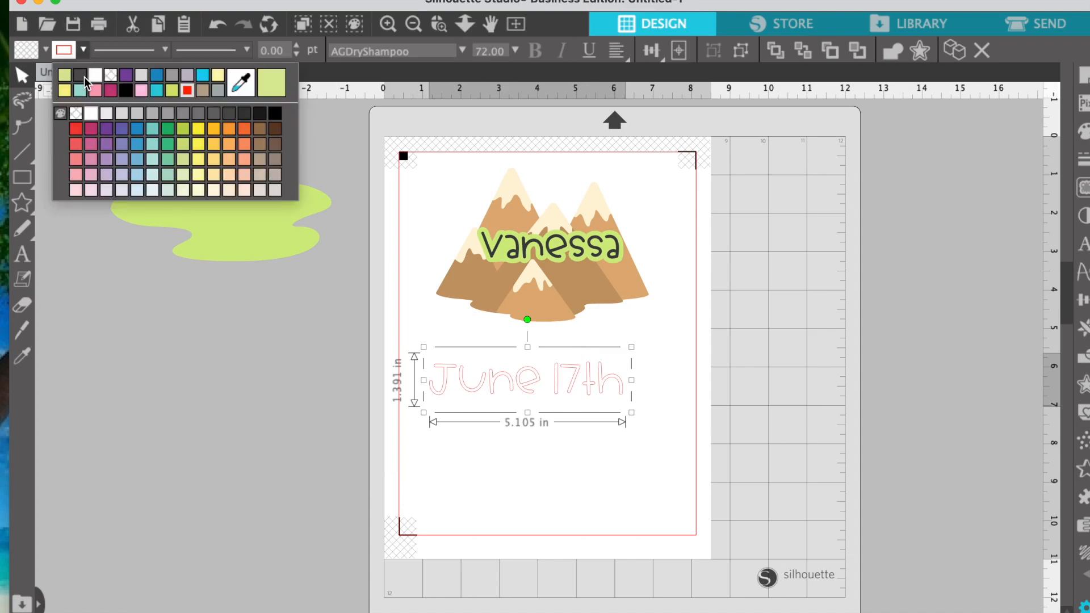
{"action": "left_click", "coordinate": [82, 75]}
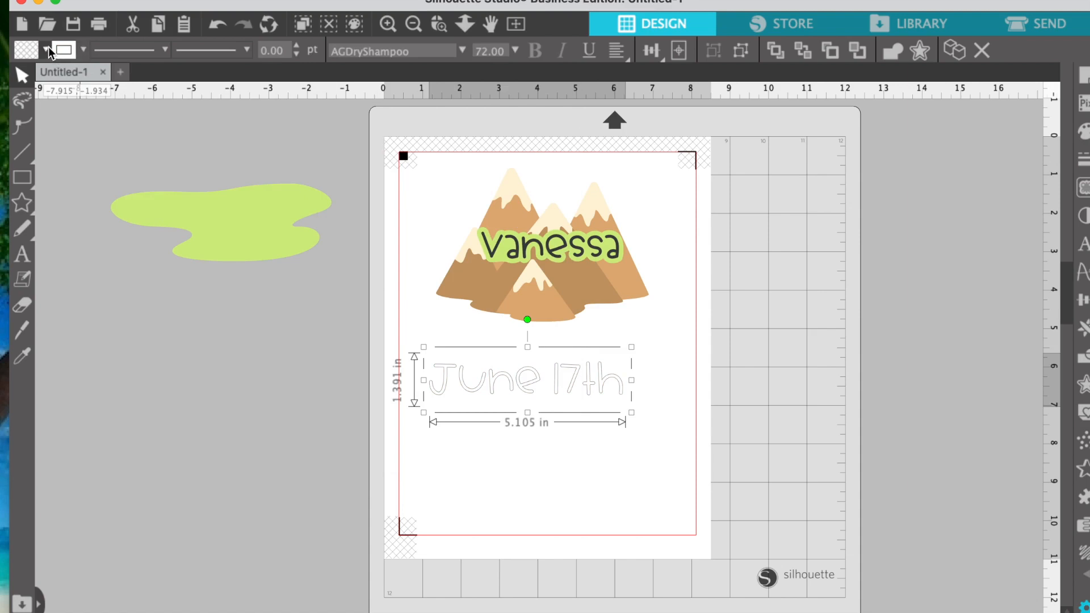
{"action": "left_click", "coordinate": [47, 51]}
{"action": "left_click", "coordinate": [27, 75]}
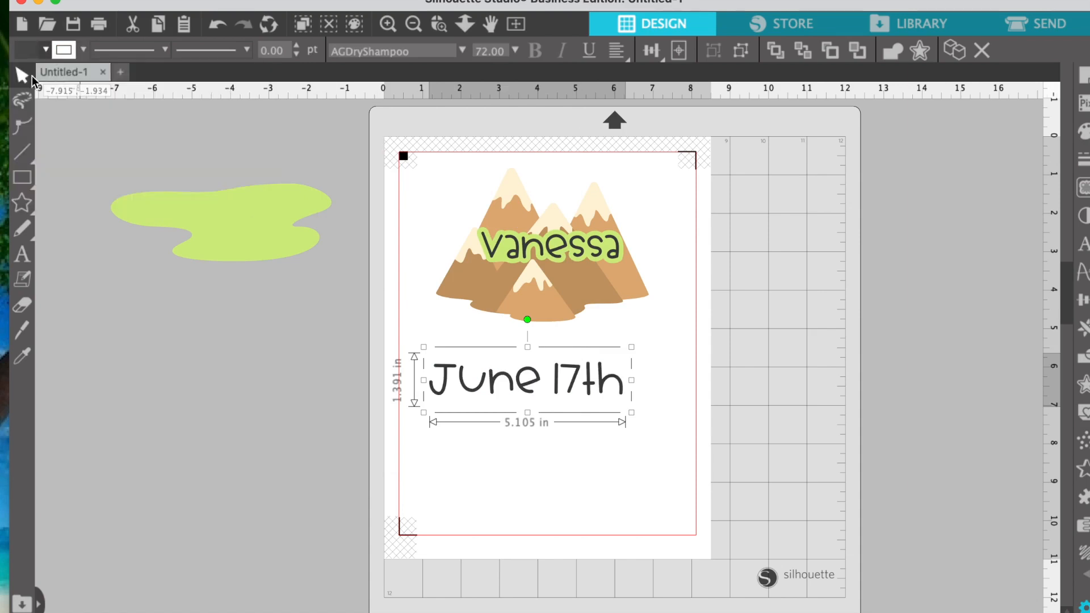
{"action": "left_click_drag", "start_coordinate": [627, 416], "coordinate": [527, 397]}
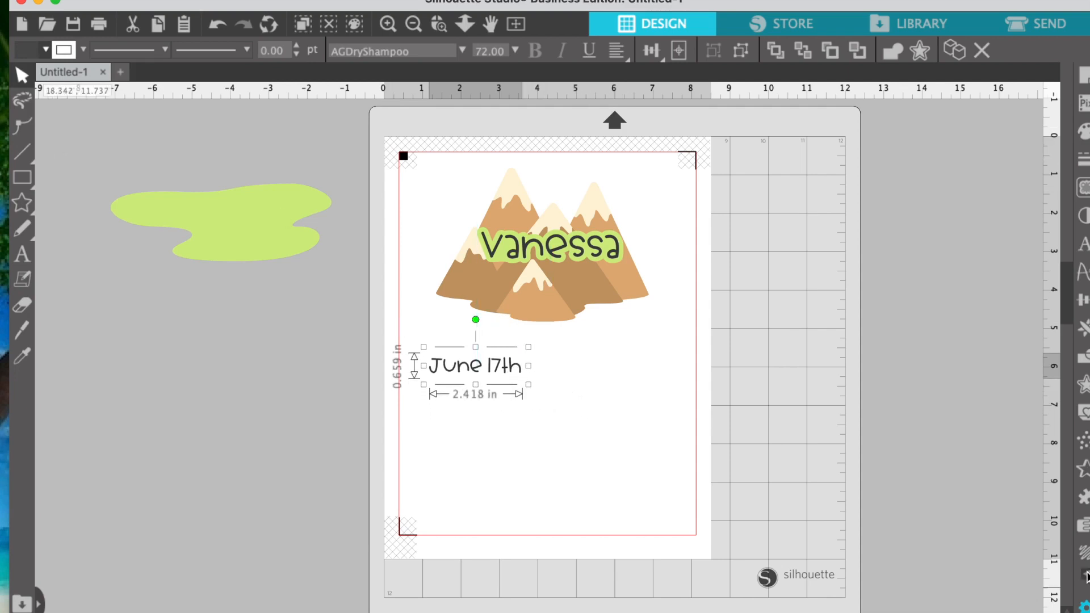
Offset the date text by 0.135 in with rounded corners.
{"action": "left_click", "coordinate": [1082, 385]}
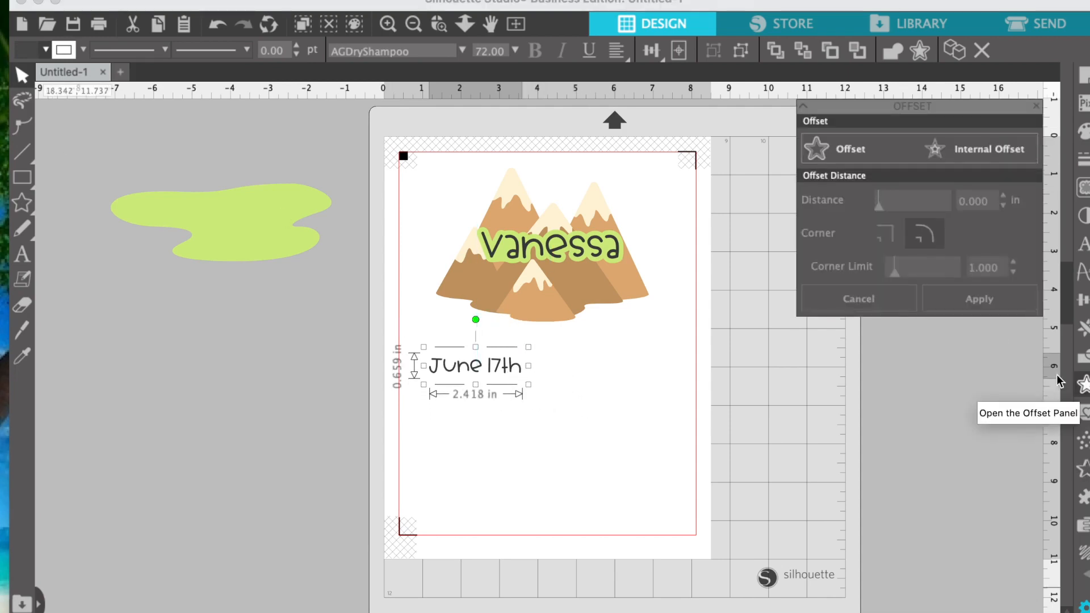
{"action": "left_click", "coordinate": [859, 153]}
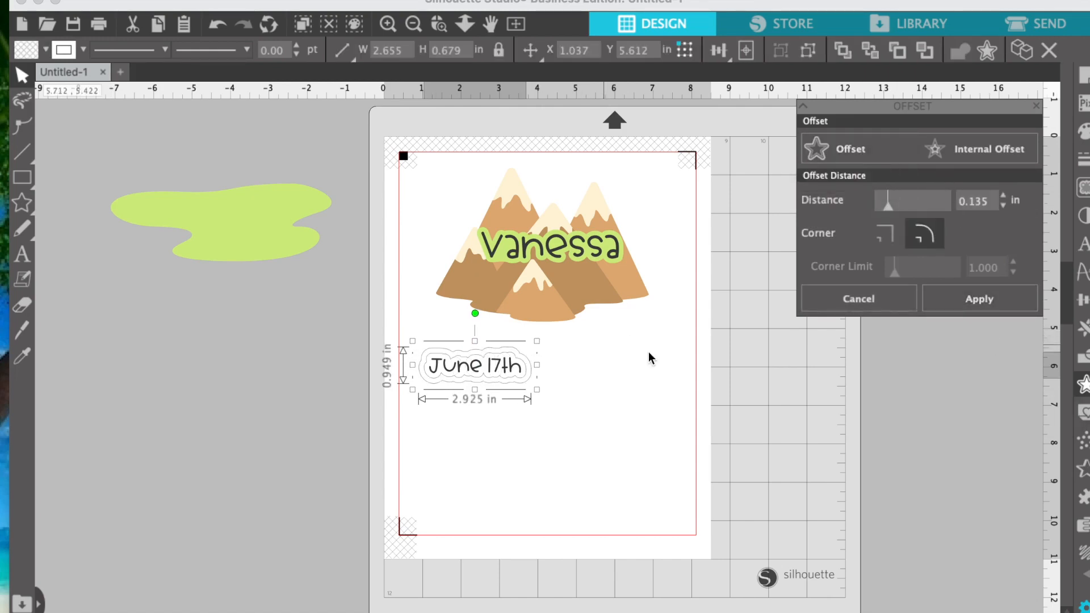
{"action": "left_click", "coordinate": [568, 369]}
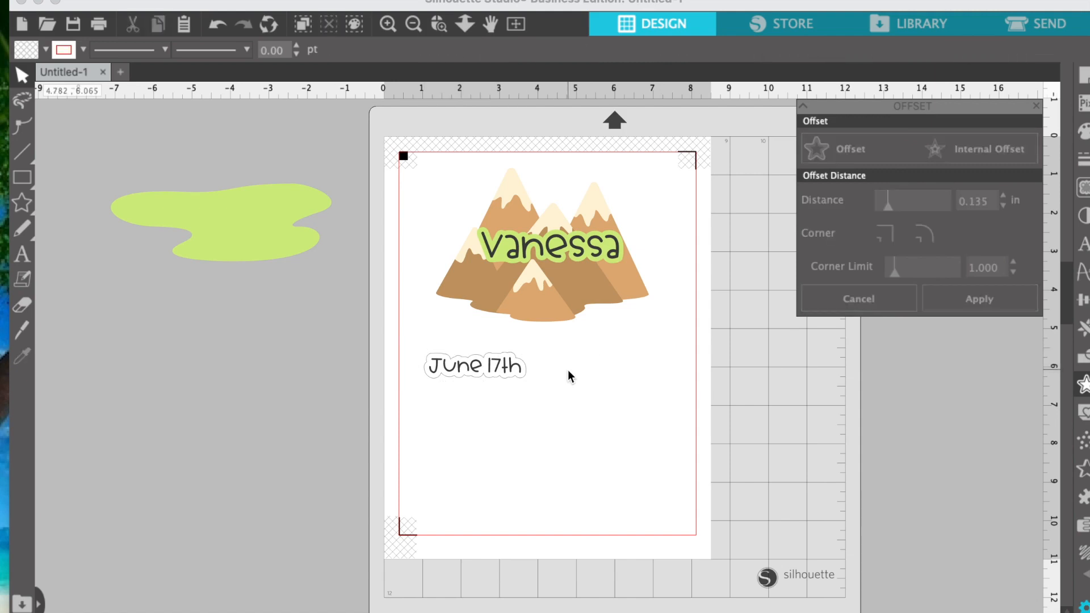
Color the line and fill of the date text's offset light green to match the name's outline.
{"action": "left_click", "coordinate": [525, 374]}
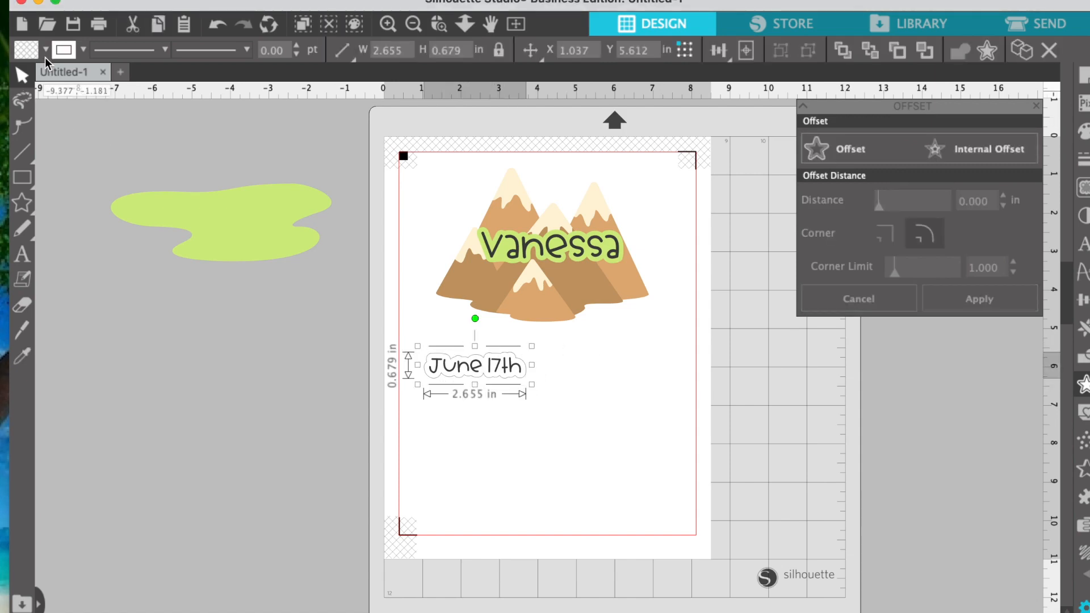
{"action": "left_click", "coordinate": [83, 51]}
{"action": "left_click", "coordinate": [83, 82]}
{"action": "left_click", "coordinate": [46, 50]}
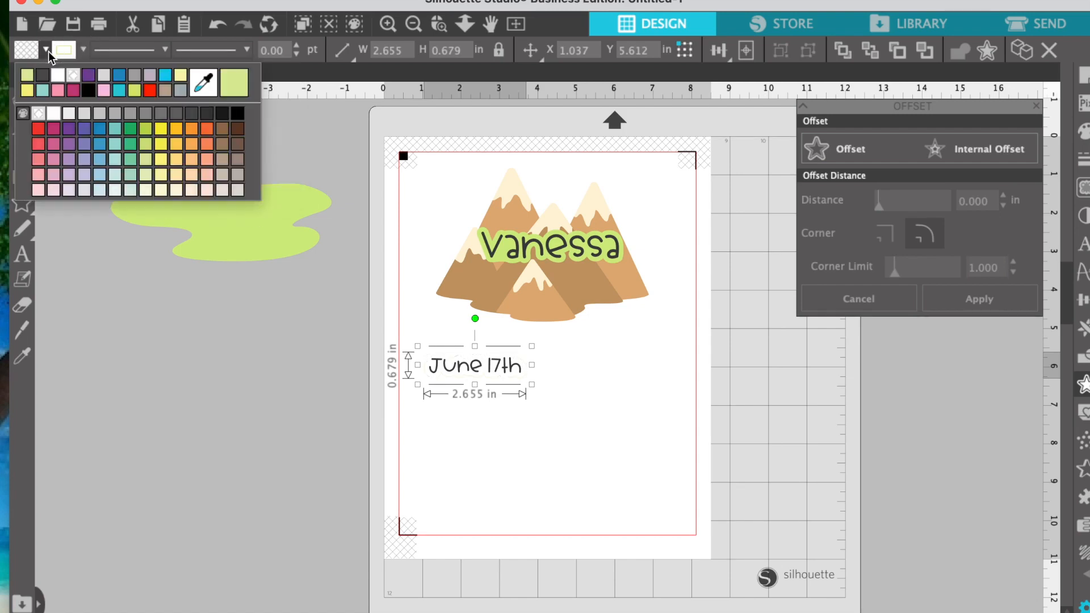
{"action": "left_click", "coordinate": [26, 74]}
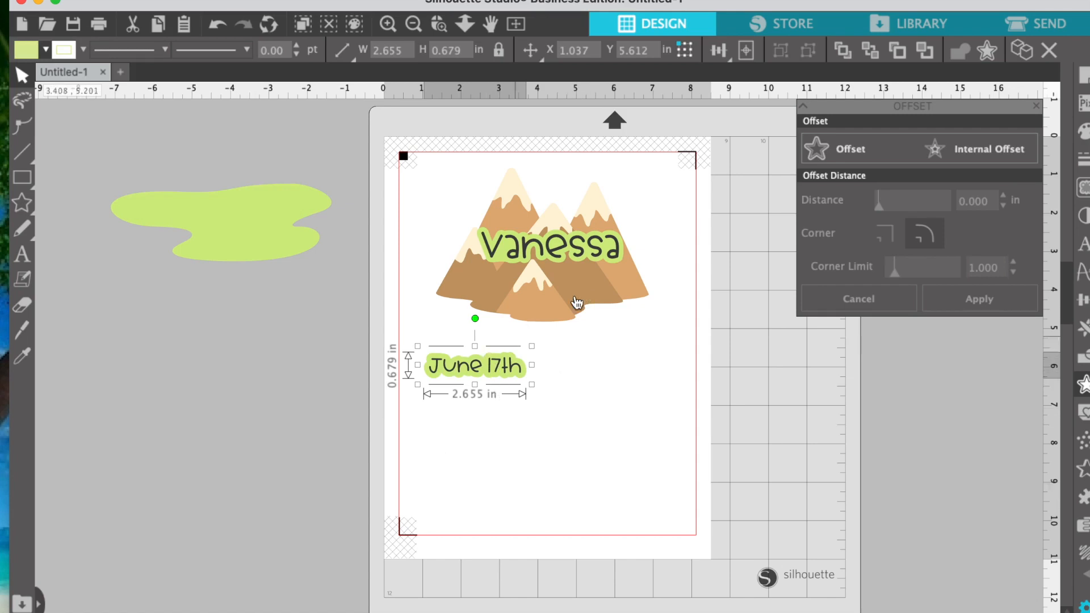
Set both the date's offset and the date text to No Cut in the send settings.
{"action": "left_click", "coordinate": [1056, 24]}
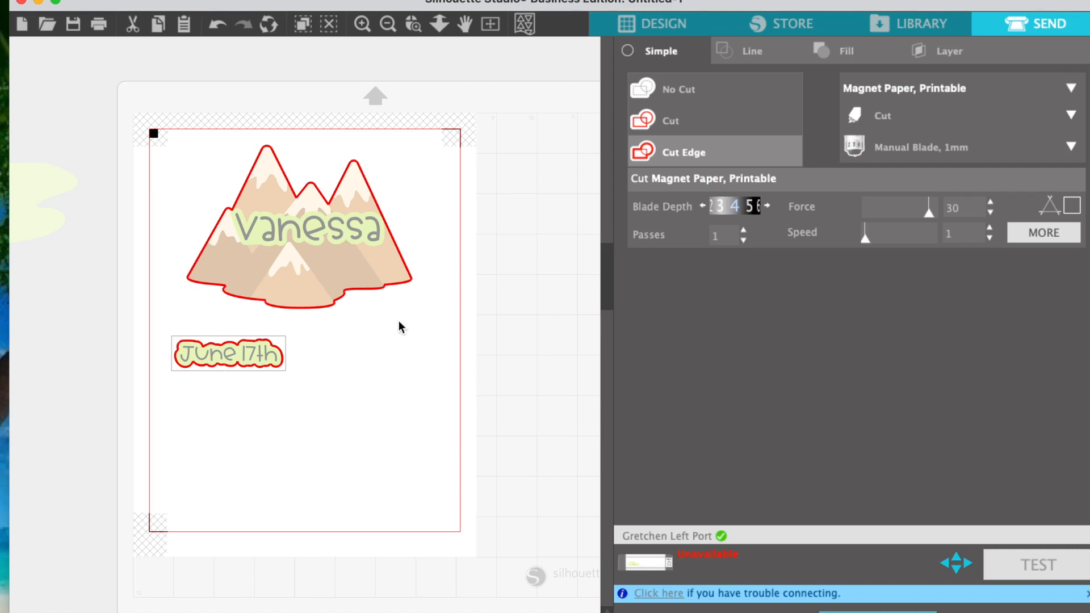
{"action": "left_click", "coordinate": [678, 91]}
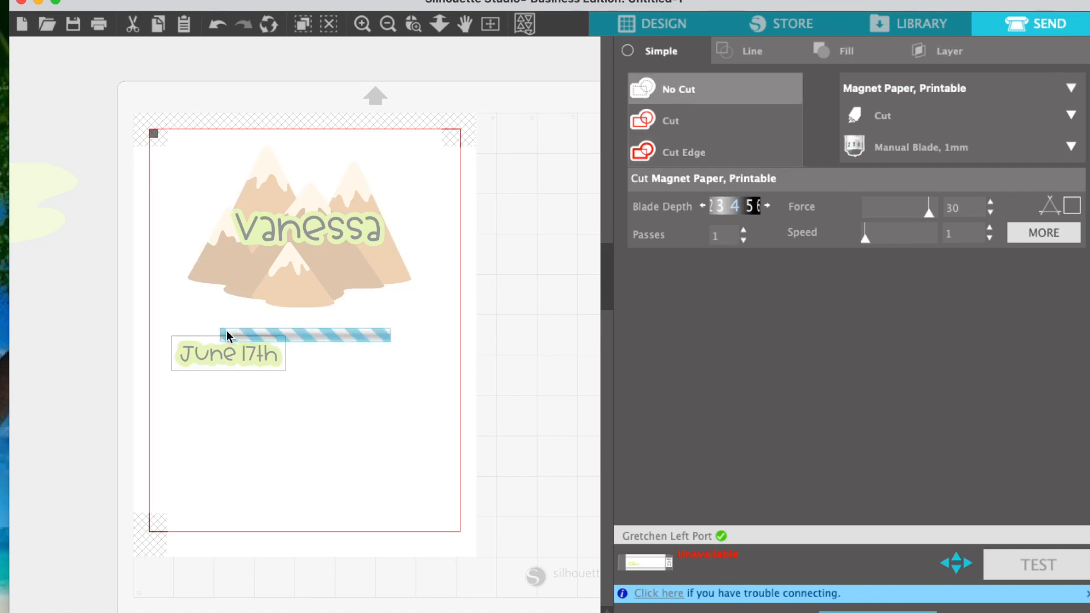
{"action": "left_click", "coordinate": [222, 357]}
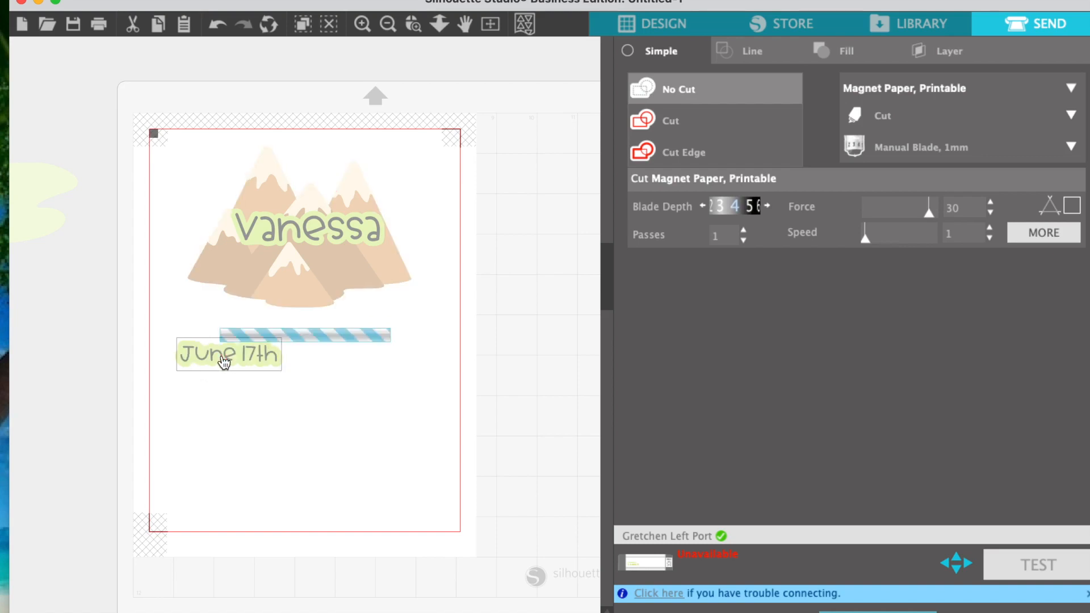
{"action": "left_click", "coordinate": [681, 92]}
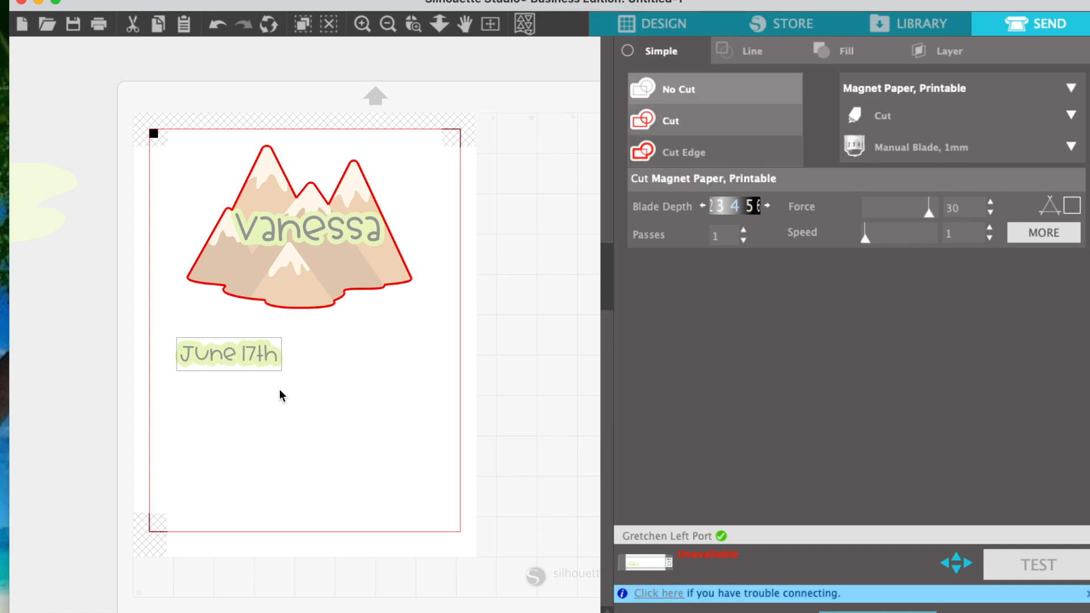
Group the date text with its green offset and place it on the mountains beneath the name.
{"action": "left_click_drag", "start_coordinate": [316, 384], "coordinate": [170, 347]}
{"action": "right_click", "coordinate": [200, 353]}
{"action": "left_click", "coordinate": [217, 368]}
{"action": "left_click_drag", "start_coordinate": [227, 355], "coordinate": [292, 269]}
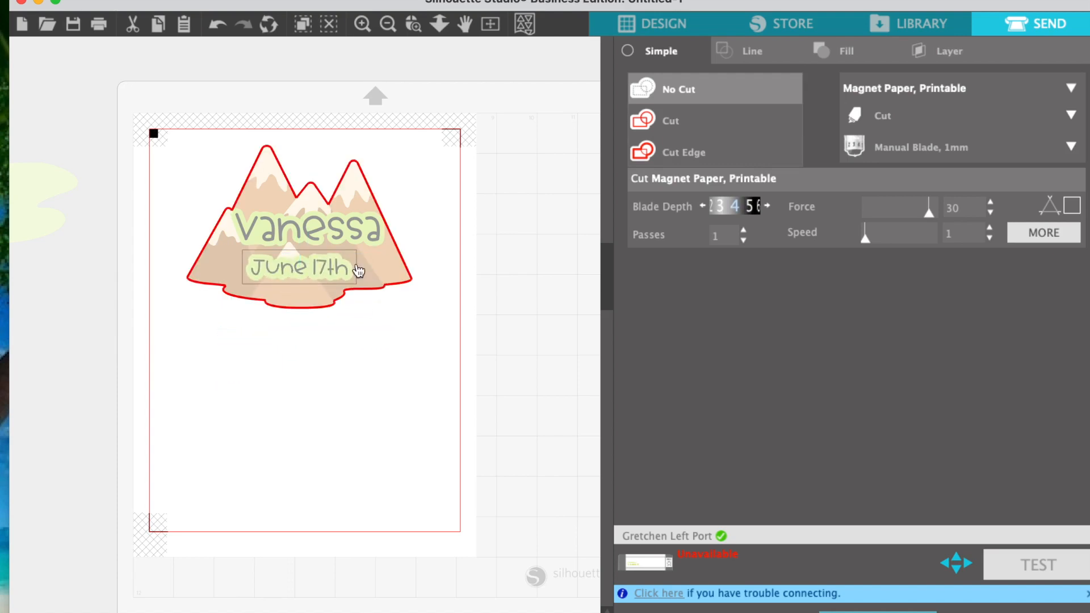
Group the mountains, the outlined name and the outlined date into one design.
{"action": "left_click_drag", "start_coordinate": [139, 112], "coordinate": [441, 367]}
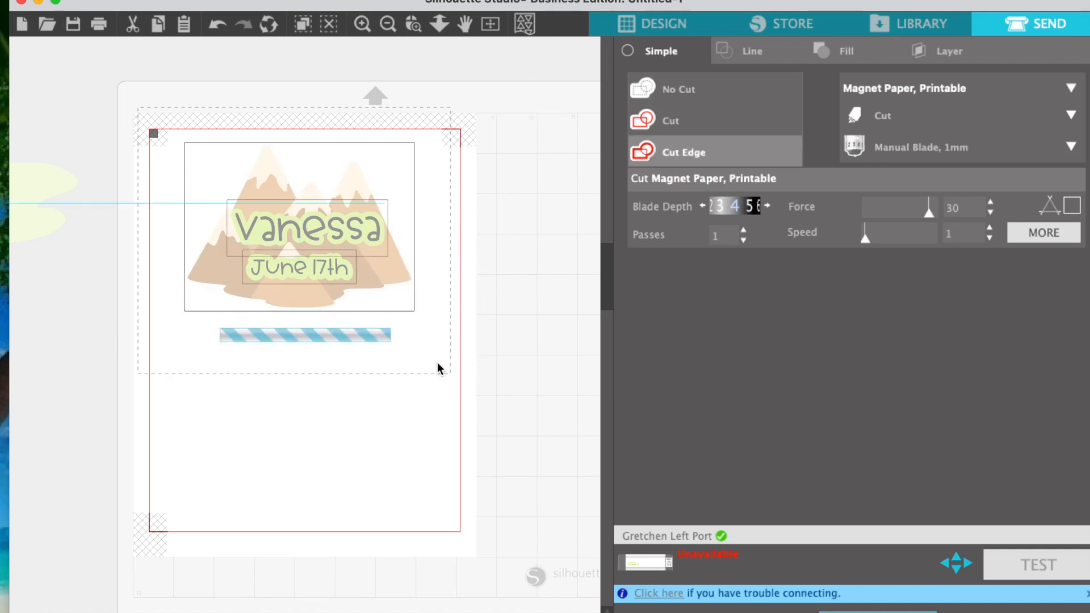
{"action": "right_click", "coordinate": [373, 258]}
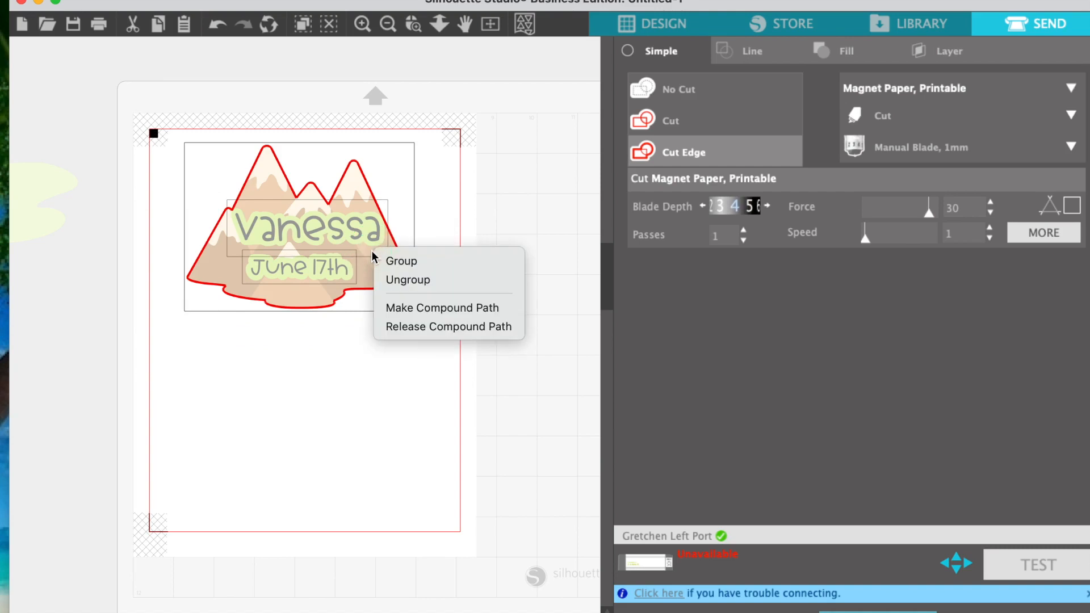
{"action": "left_click", "coordinate": [393, 256]}
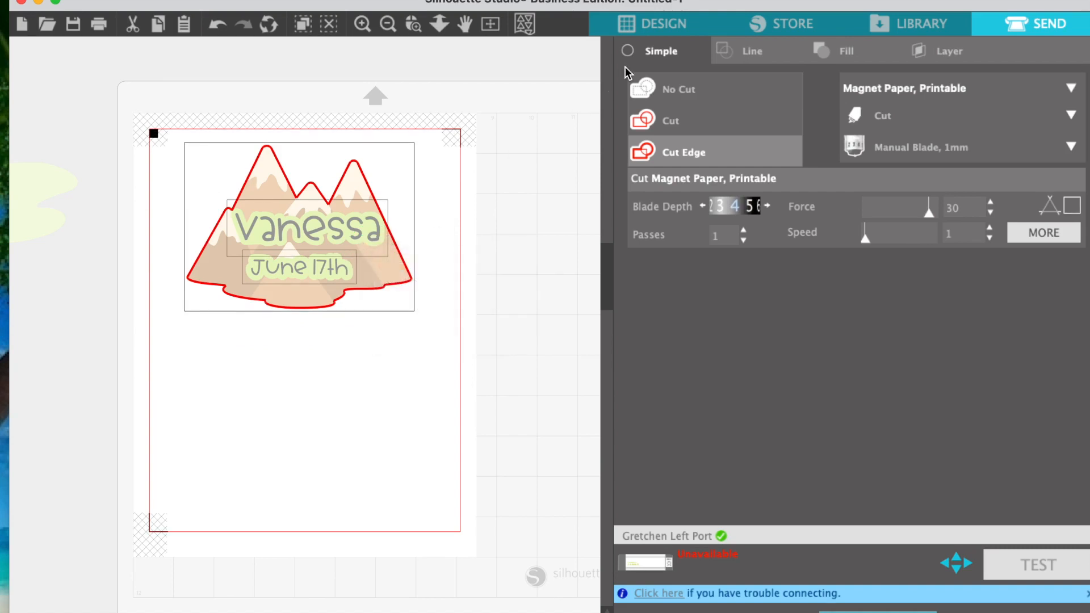
Return to the design view, shift the grouped design slightly toward the page's upper edge and duplicate it twice.
{"action": "left_click", "coordinate": [630, 25]}
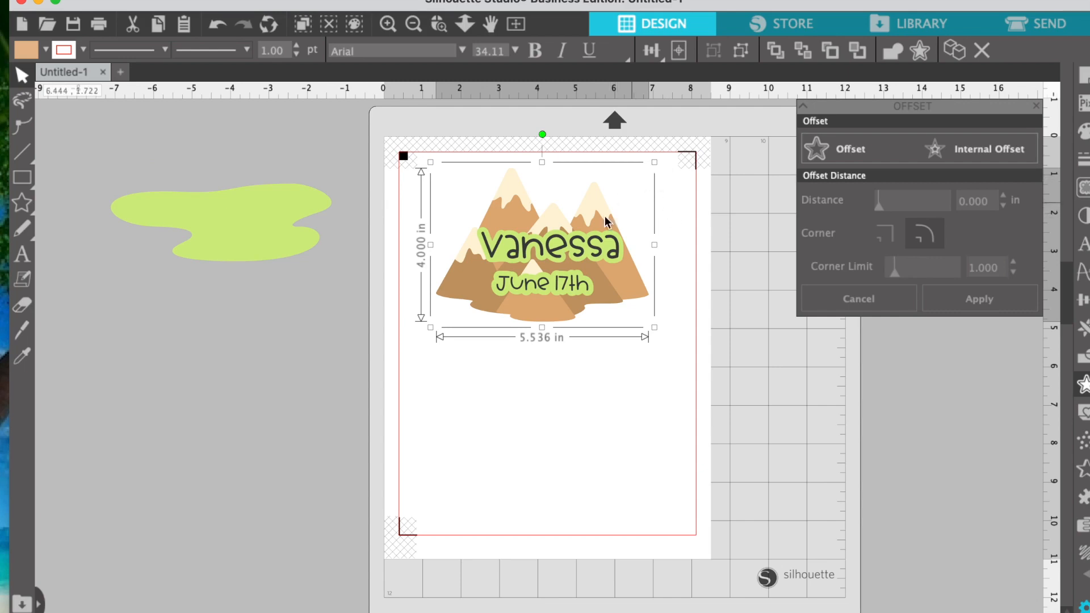
{"action": "left_click_drag", "start_coordinate": [577, 249], "coordinate": [580, 242]}
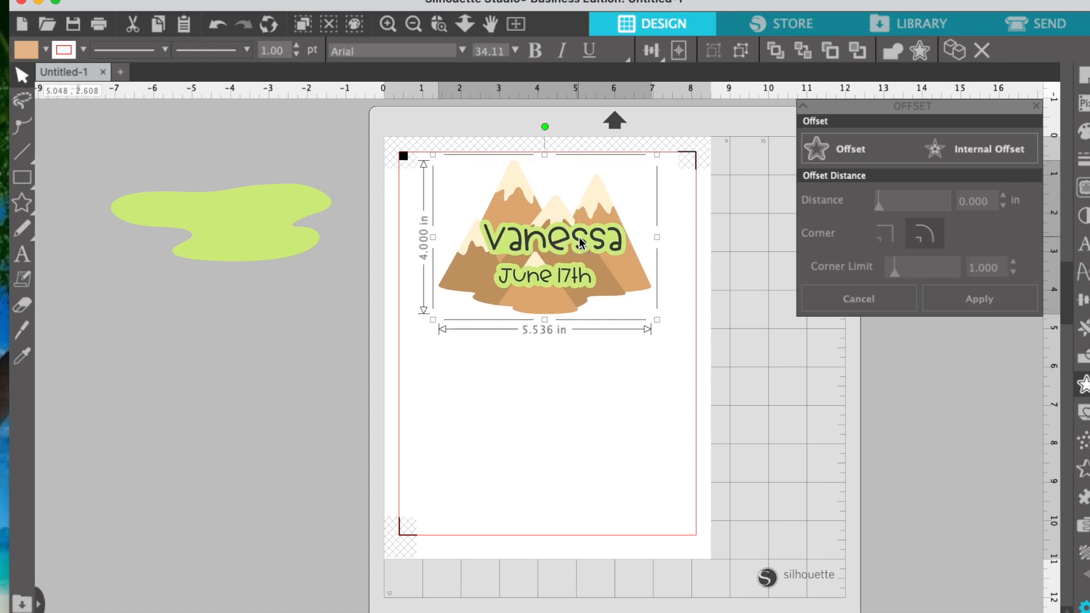
{"action": "key", "text": "super+d"}
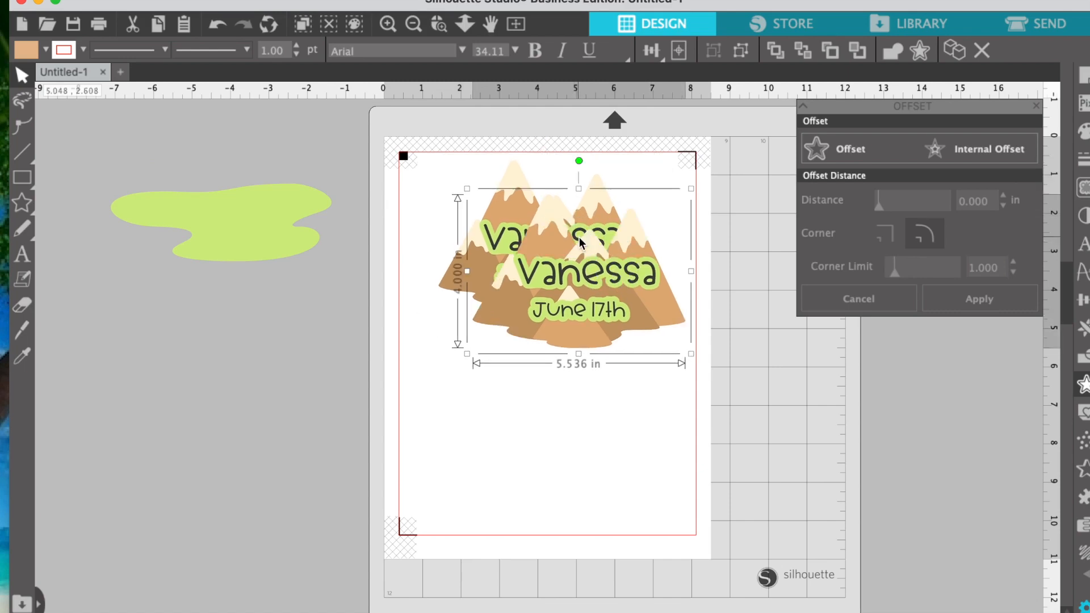
{"action": "key", "text": "super+d"}
Rotate one copy about 90° clockwise and place it along the lower left side of the page.
{"action": "left_click_drag", "start_coordinate": [588, 345], "coordinate": [489, 403]}
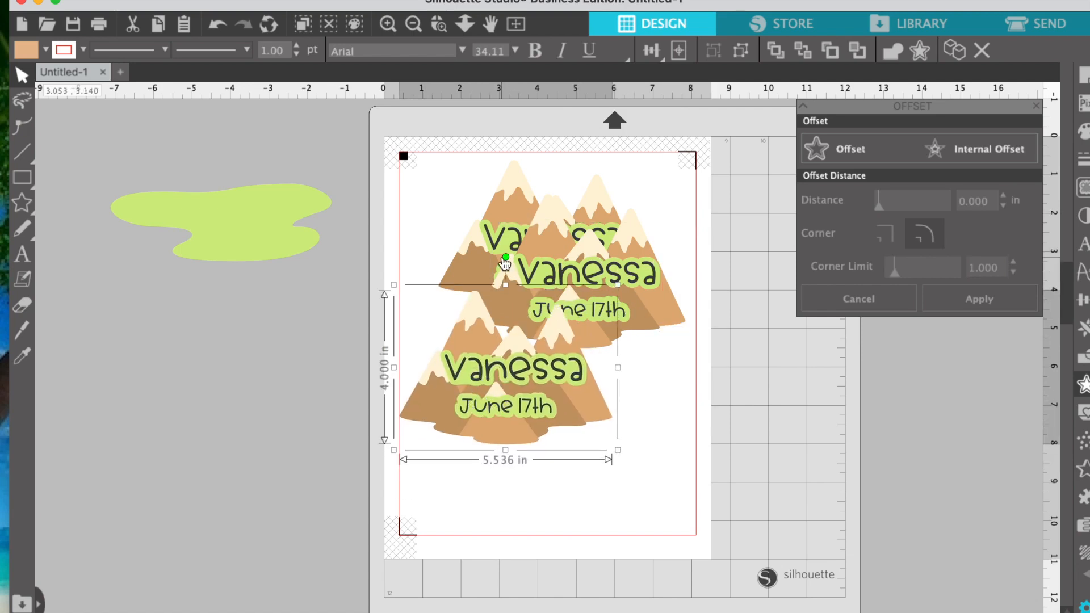
{"action": "left_click_drag", "start_coordinate": [505, 262], "coordinate": [681, 372]}
{"action": "left_click_drag", "start_coordinate": [452, 364], "coordinate": [430, 386]}
Rotate the other copy about 90° counterclockwise and place it inside the cut border on the lower right side.
{"action": "left_click_drag", "start_coordinate": [662, 317], "coordinate": [743, 461]}
{"action": "left_click", "coordinate": [718, 445]}
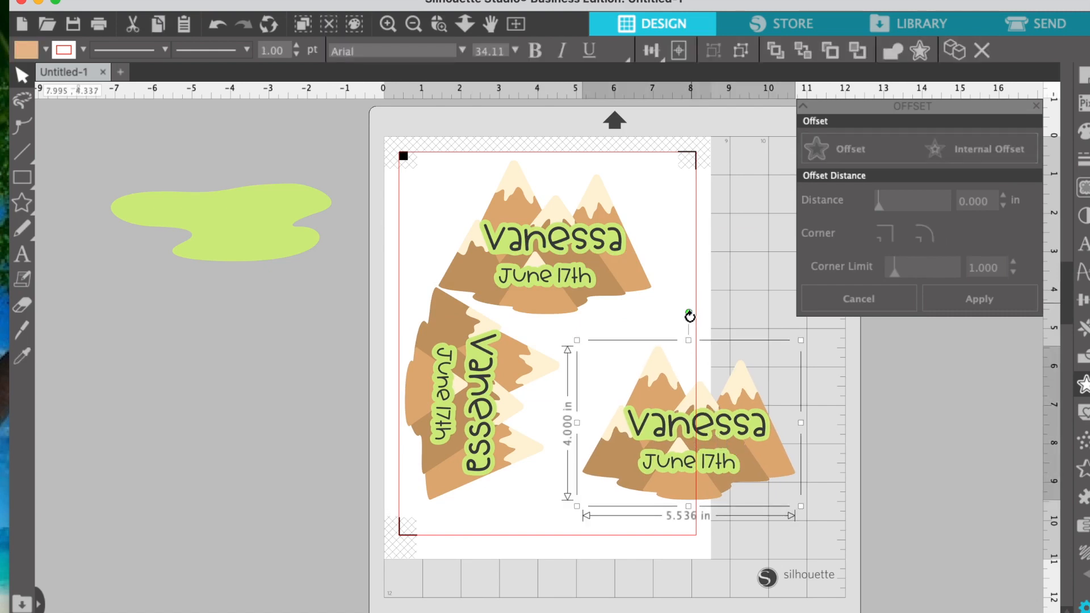
{"action": "left_click_drag", "start_coordinate": [689, 315], "coordinate": [446, 428]}
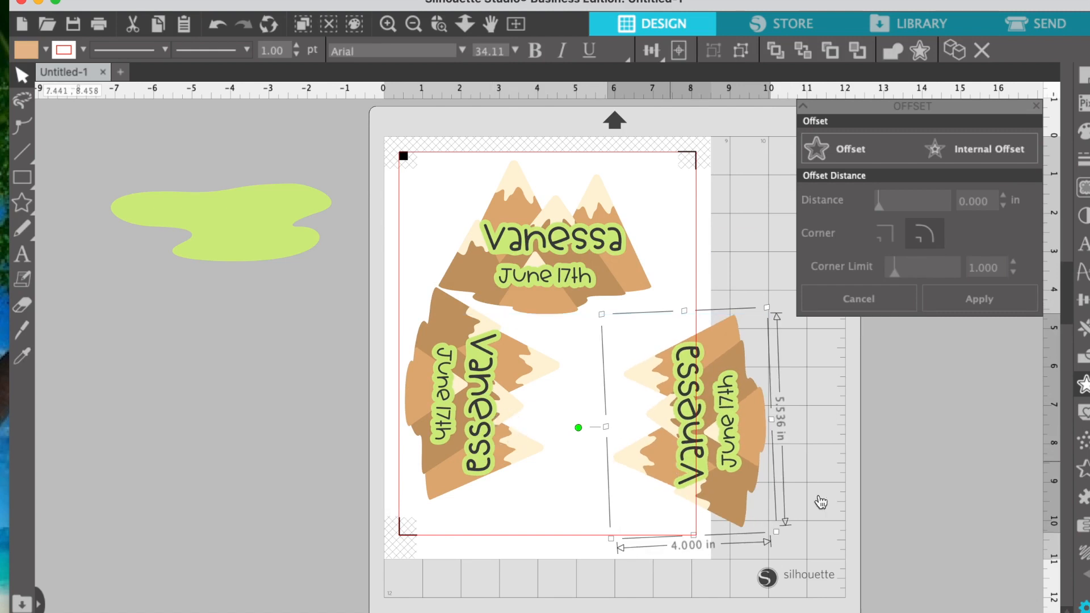
{"action": "left_click_drag", "start_coordinate": [744, 400], "coordinate": [670, 402]}
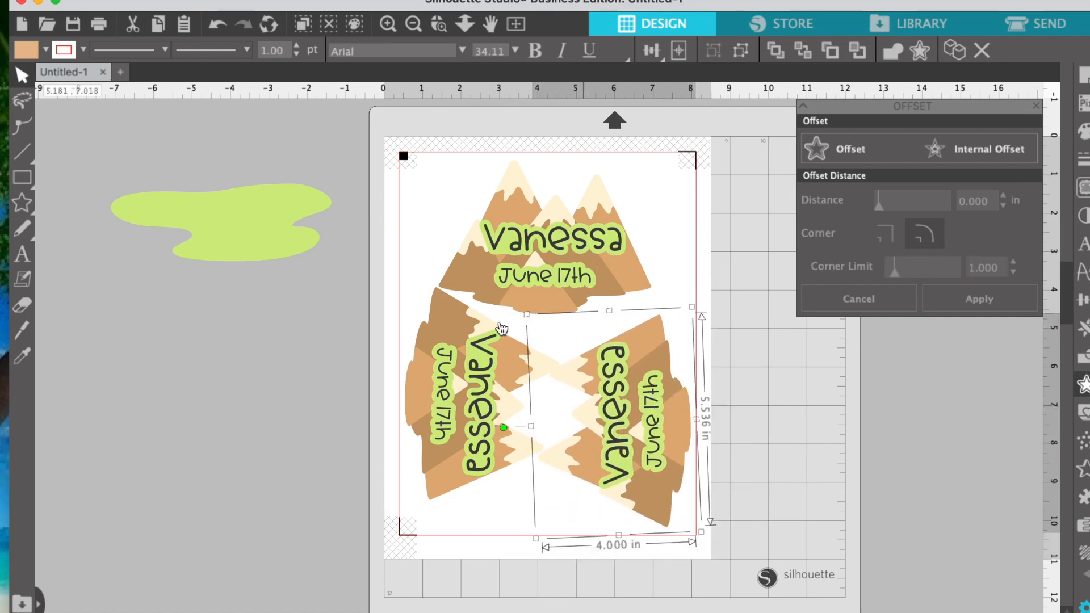
Rotate the design at the top of the page about 180° and shift it slightly right and down.
{"action": "left_click", "coordinate": [595, 258]}
{"action": "left_click_drag", "start_coordinate": [545, 124], "coordinate": [533, 457]}
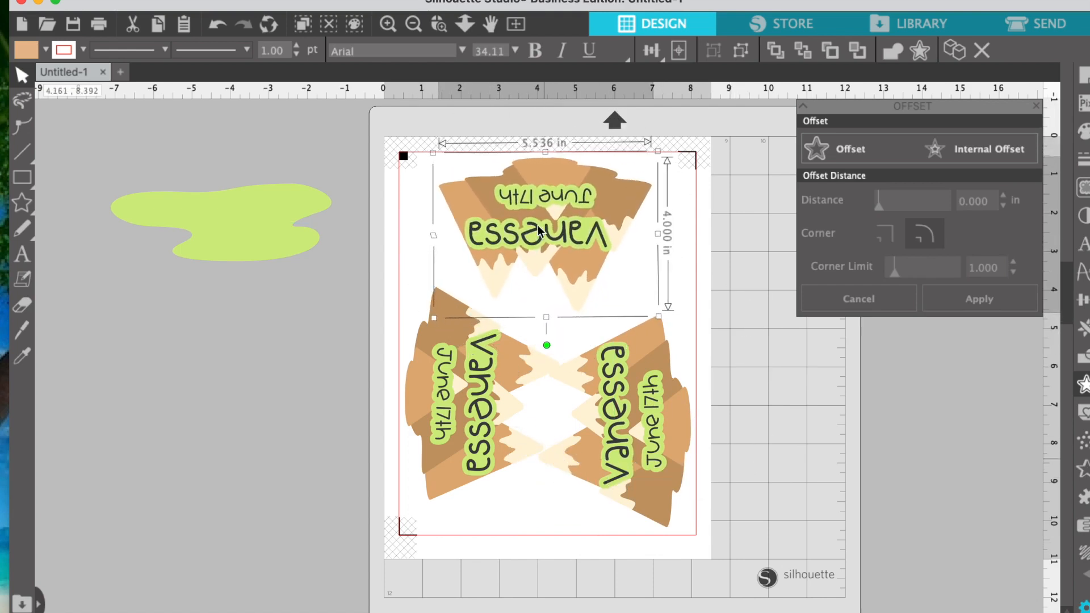
{"action": "left_click_drag", "start_coordinate": [530, 271], "coordinate": [539, 275]}
Nudge the left copy up and the right copy slightly down so the mountain peaks do not overlap.
{"action": "left_click_drag", "start_coordinate": [486, 352], "coordinate": [490, 334]}
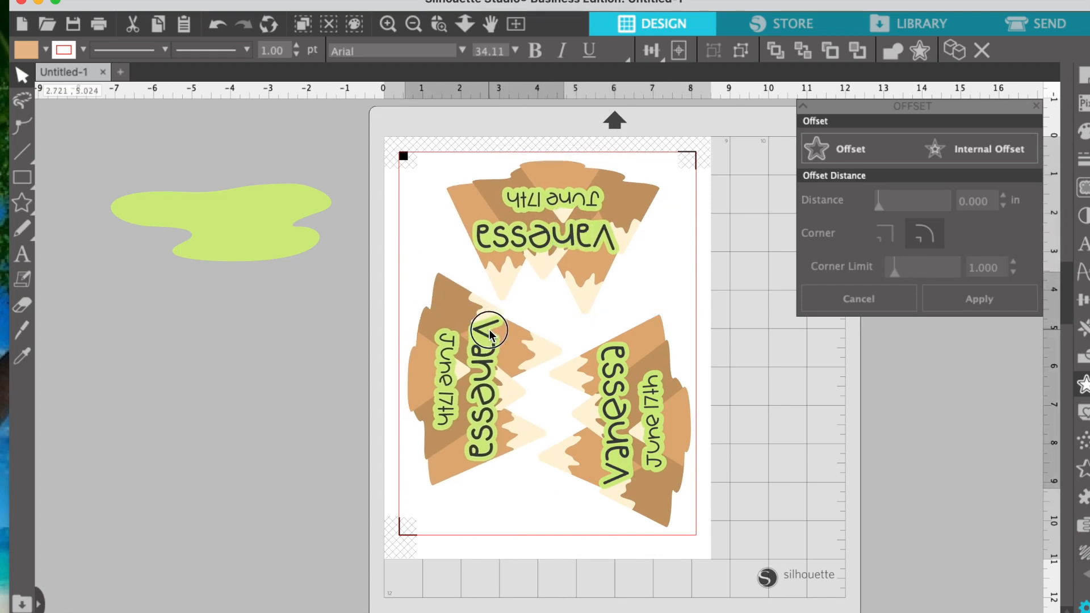
{"action": "left_click_drag", "start_coordinate": [627, 401], "coordinate": [623, 404]}
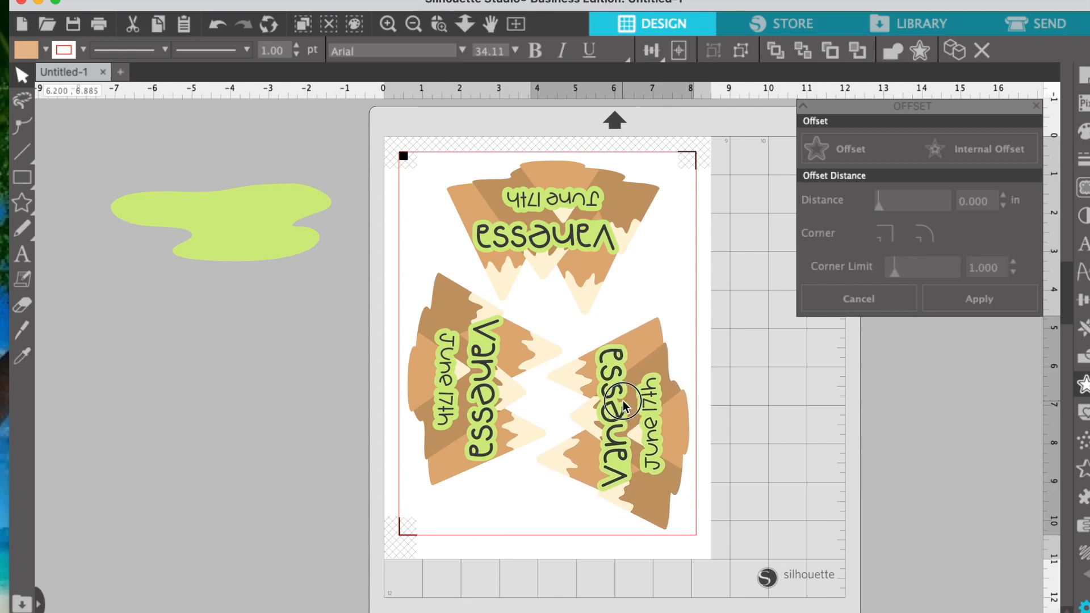
{"action": "key", "text": "Escape"}
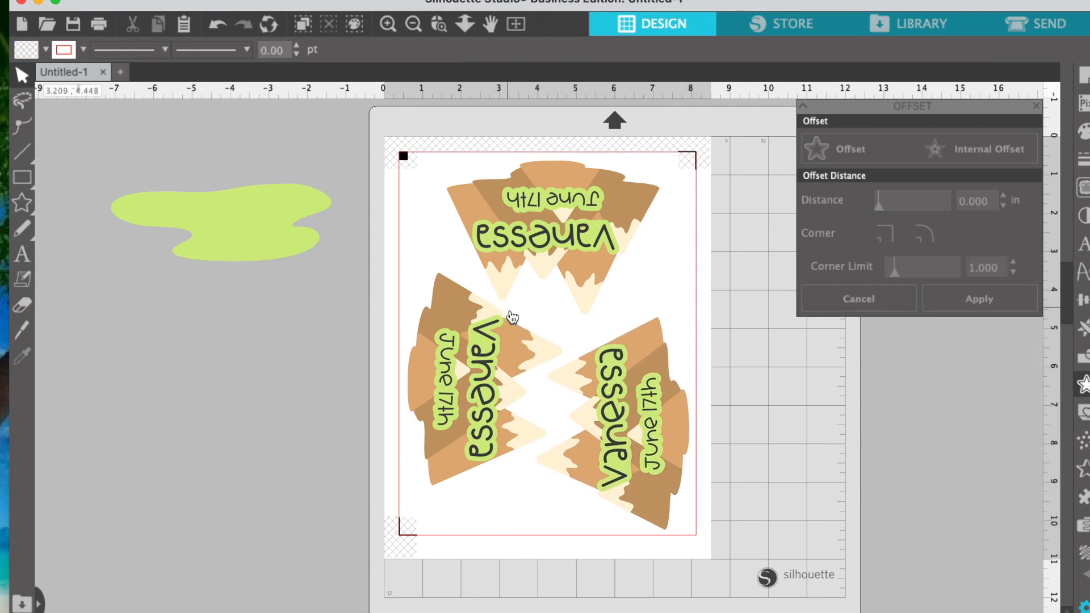